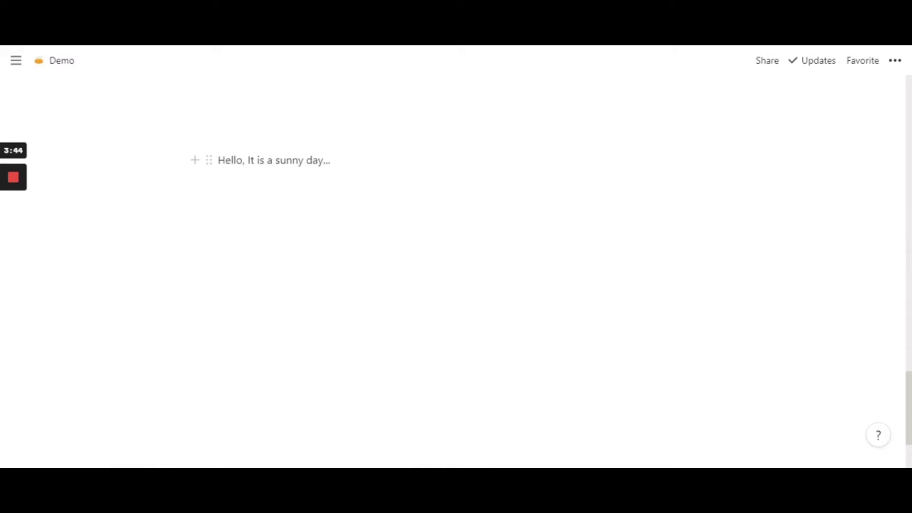
Step: Examine the text and background color options available for the word "day" in the sentence
triple_click(265, 160)
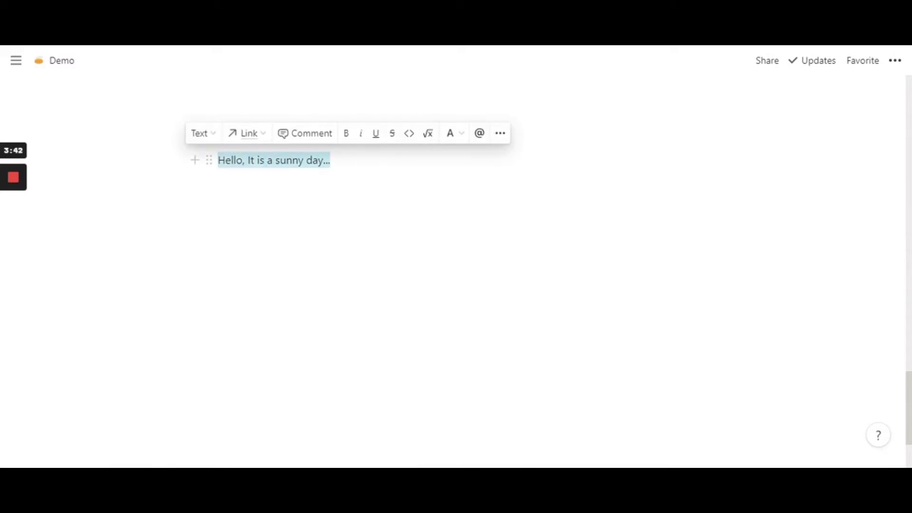
left_click_drag(303, 160, 323, 160)
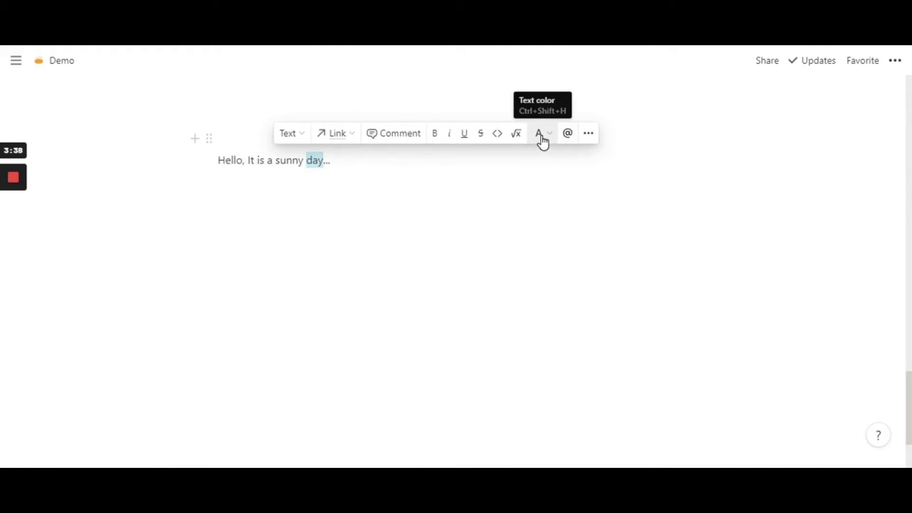
left_click(542, 137)
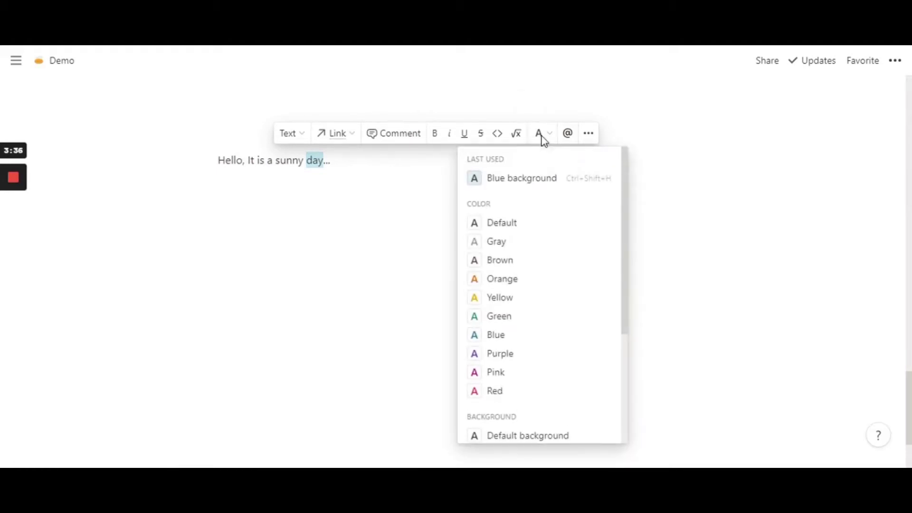
scroll(523, 254, "down", 4)
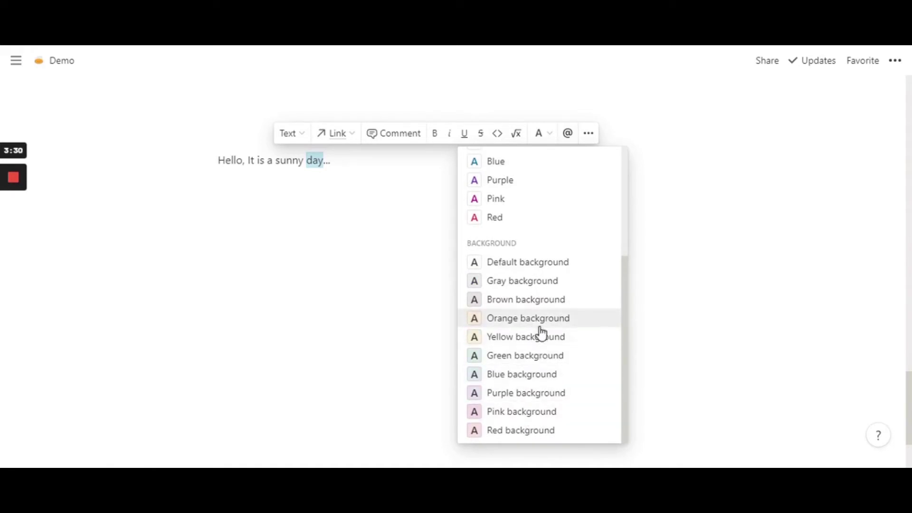
scroll(540, 332, "up", 3)
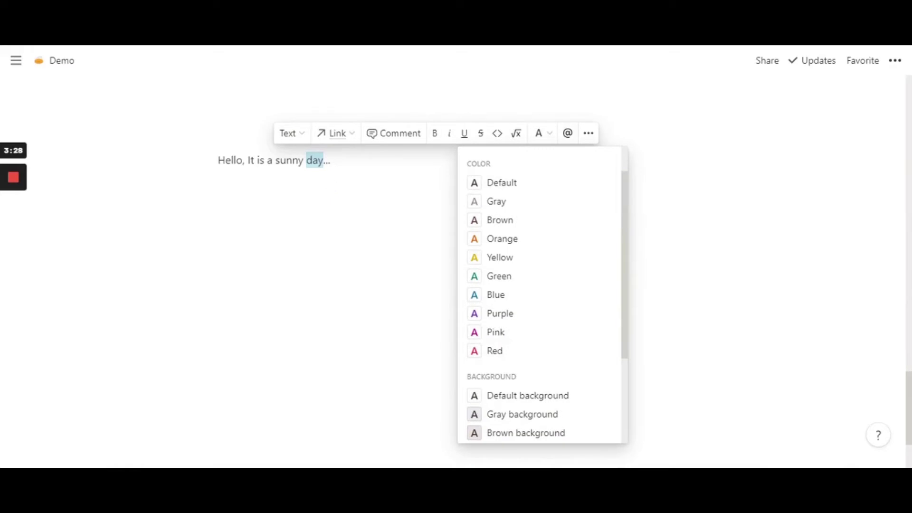
key("Escape")
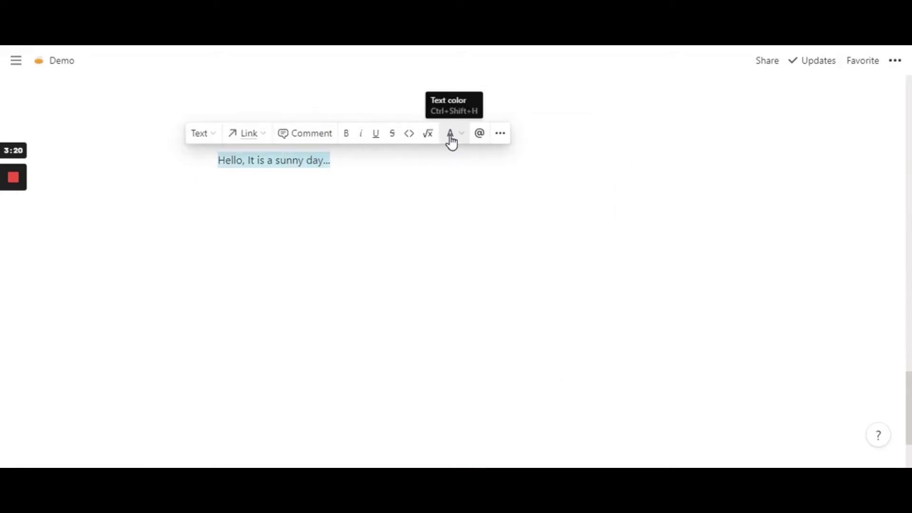
Step: Set the text color of the whole sentence "Hello, It is a sunny day..." to Orange
left_click(450, 136)
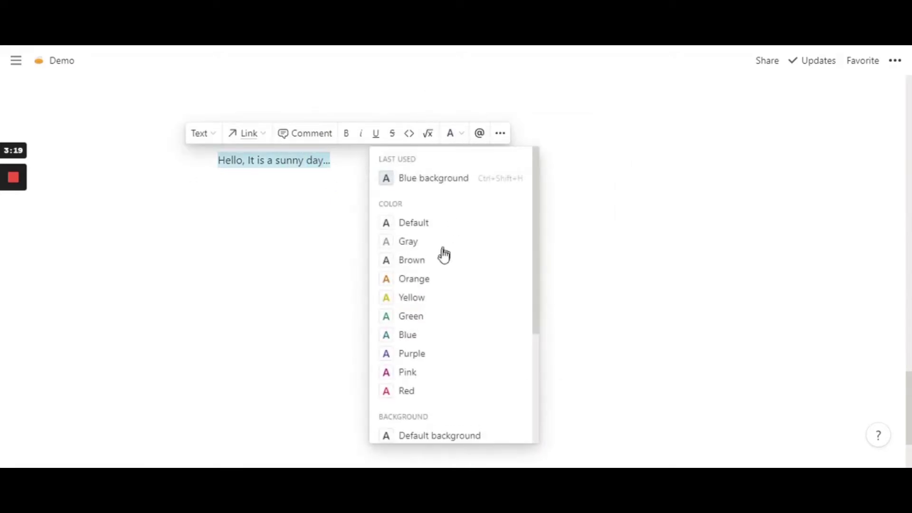
scroll(441, 257, "down", 2)
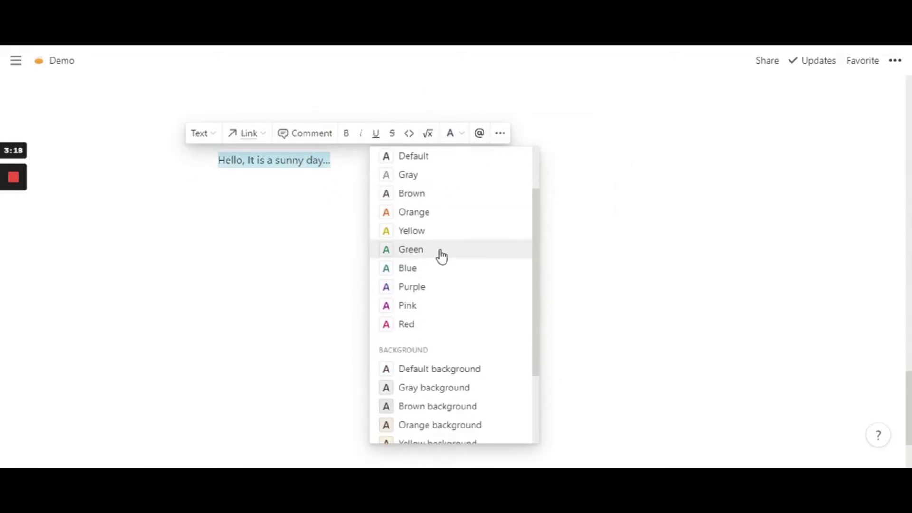
left_click(433, 221)
left_click(270, 224)
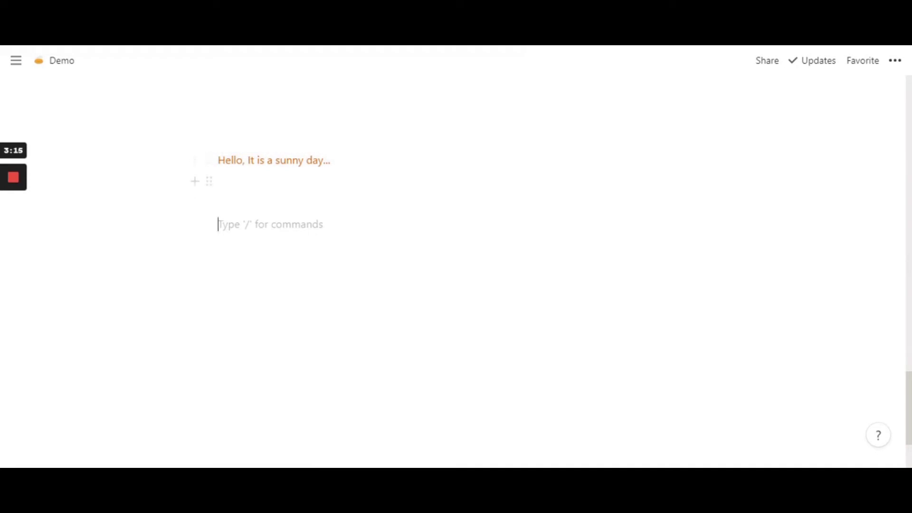
triple_click(315, 160)
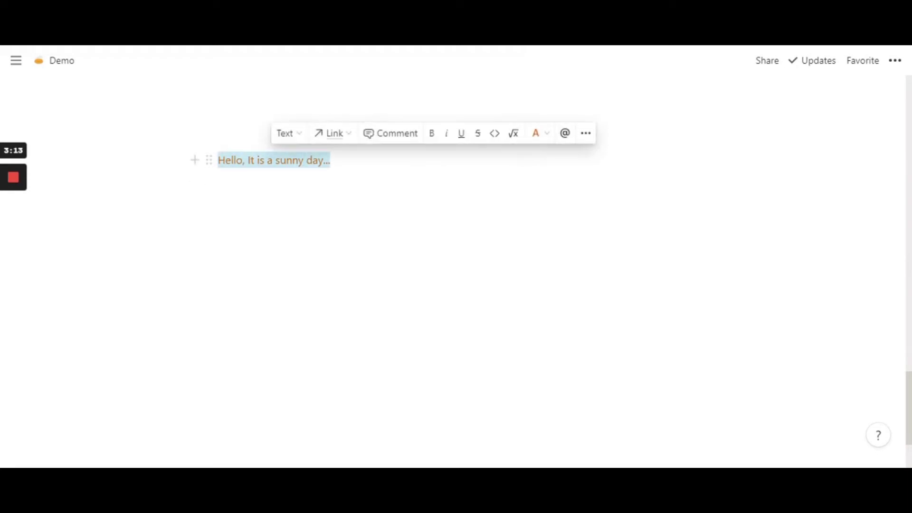
left_click(218, 181)
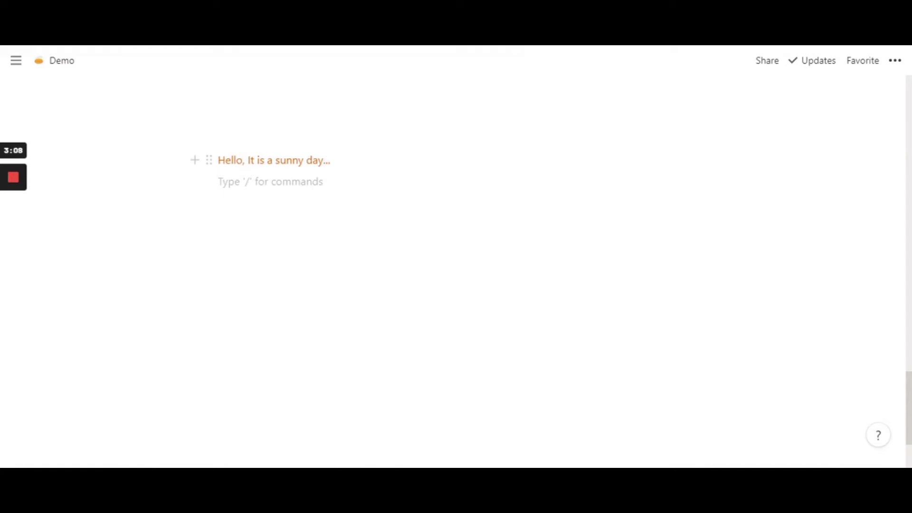
Step: Change the text color of the sentence "Hello, It is a sunny day..." to Purple
left_click_drag(331, 160, 217, 160)
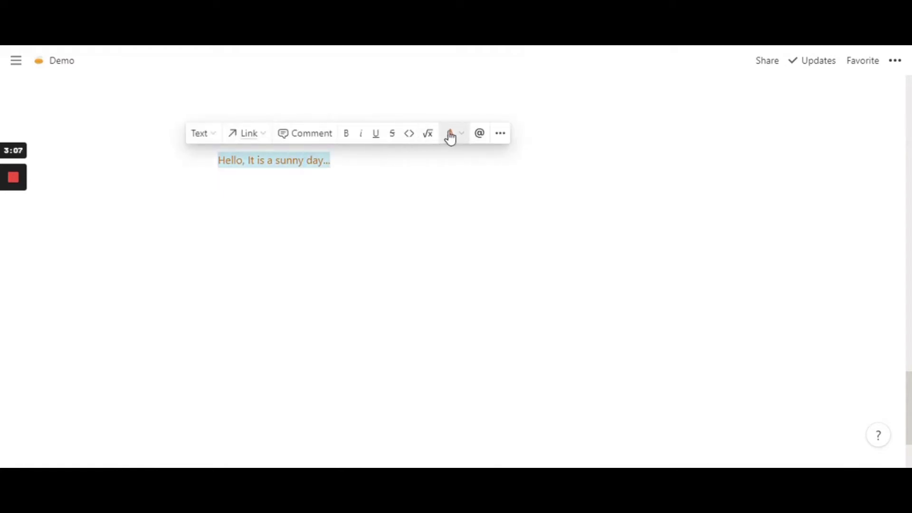
left_click(450, 134)
scroll(460, 251, "down", 2)
left_click(450, 286)
left_click(223, 245)
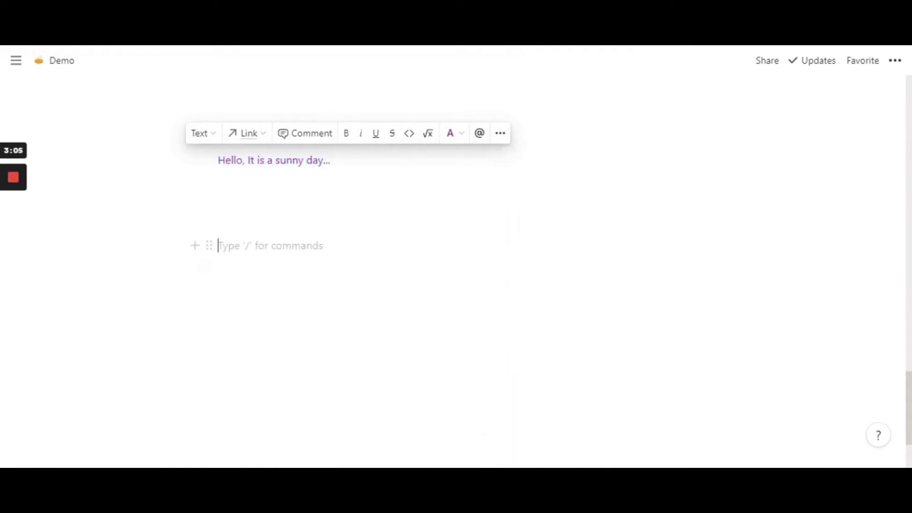
Step: Apply the Green background to the whole sentence "Hello, It is a sunny day..."
left_click_drag(330, 161, 217, 161)
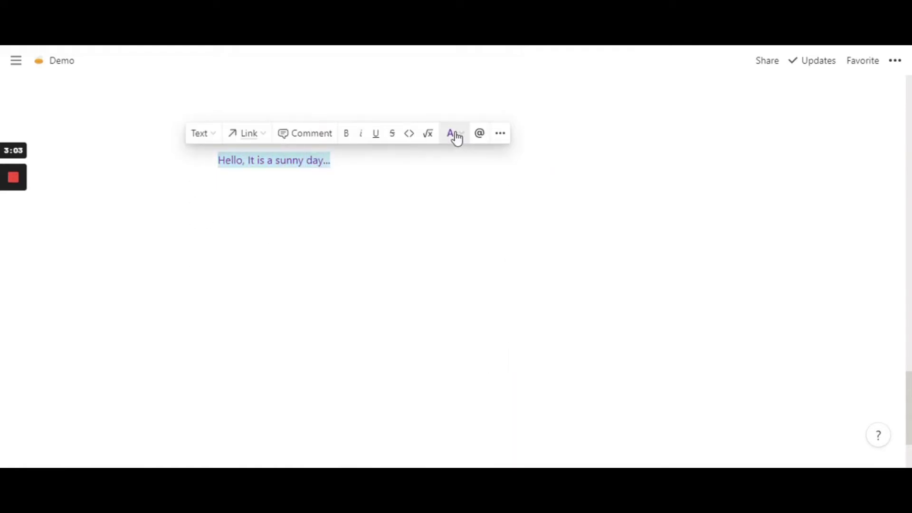
left_click(454, 135)
scroll(441, 223, "down", 3)
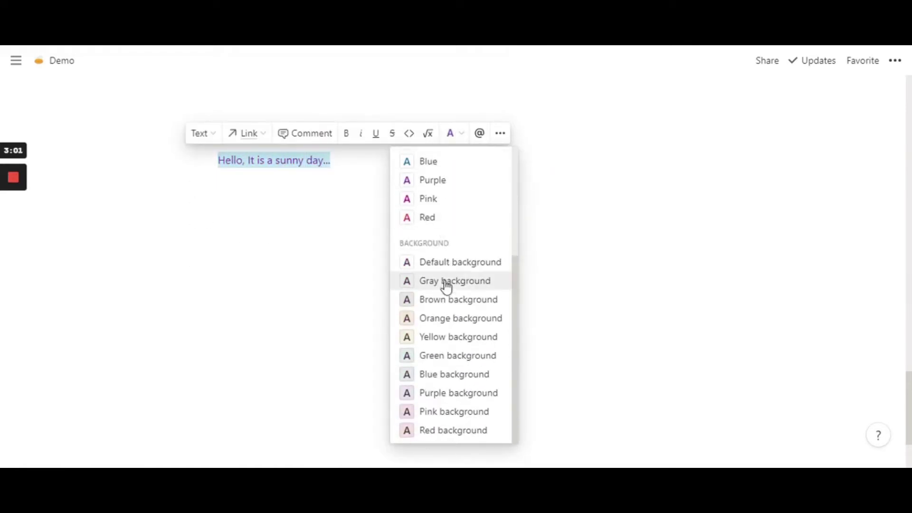
left_click(454, 360)
left_click(387, 266)
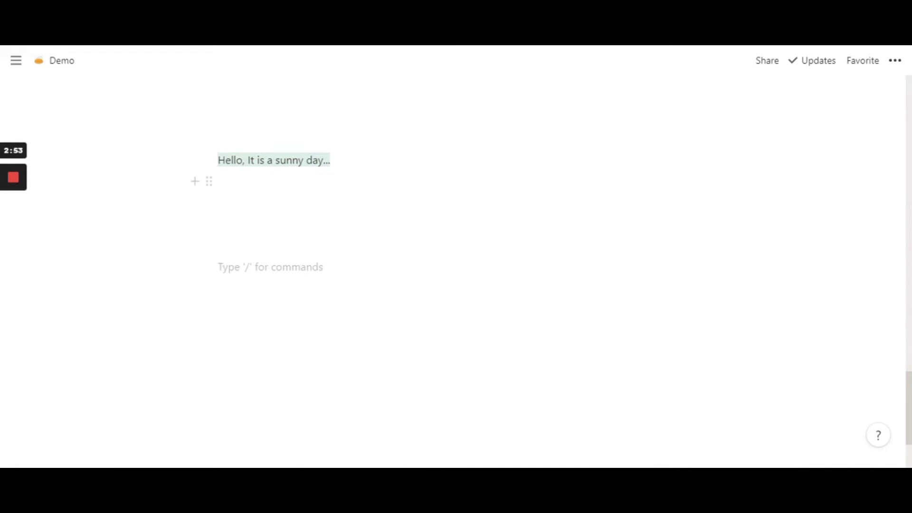
triple_click(234, 160)
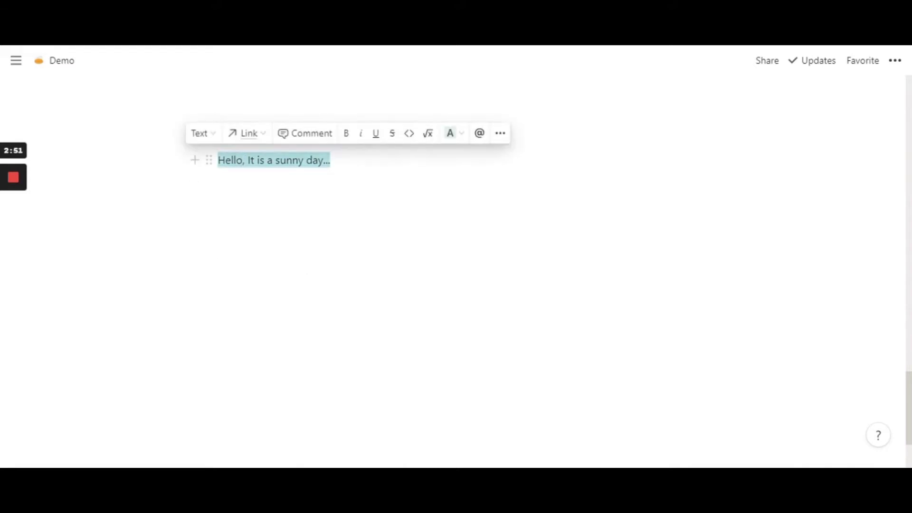
left_click(218, 182)
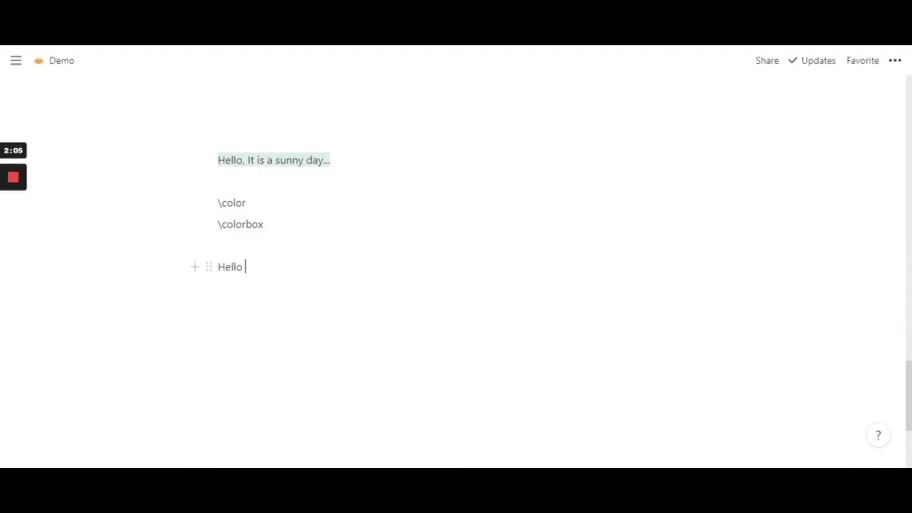
Step: Convert the word "Hello" below the \colorbox line into an inline equation
double_click(234, 266)
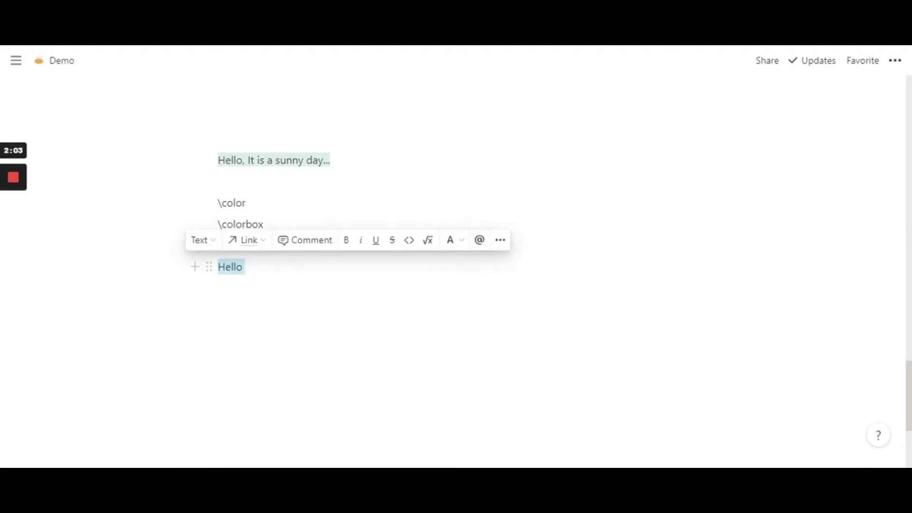
left_click(245, 266)
double_click(234, 266)
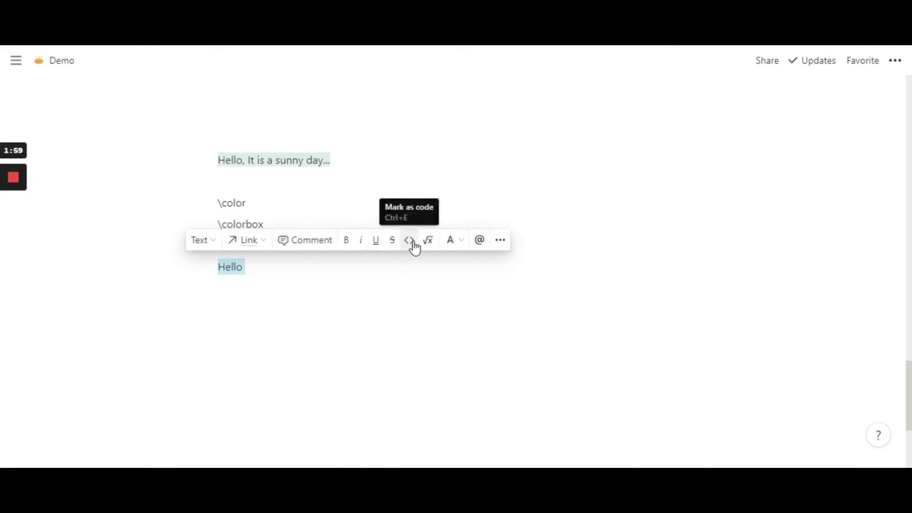
left_click(429, 240)
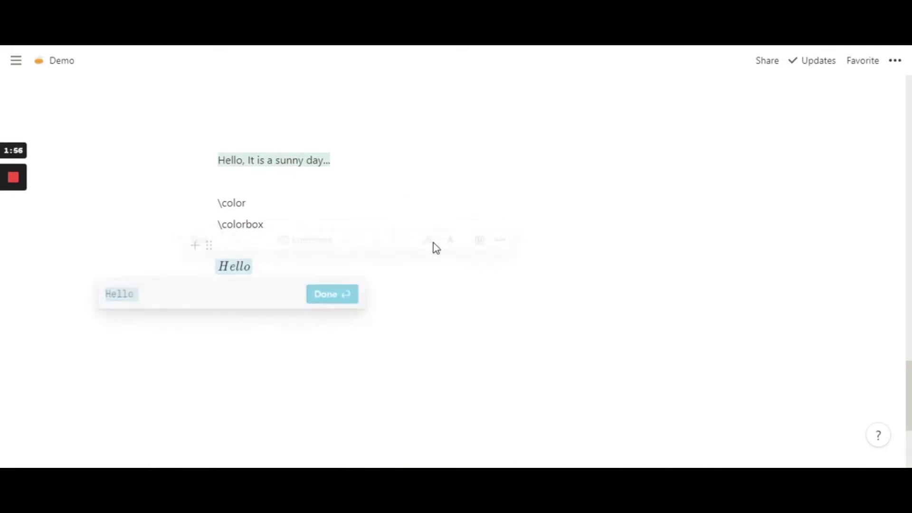
key("Right")
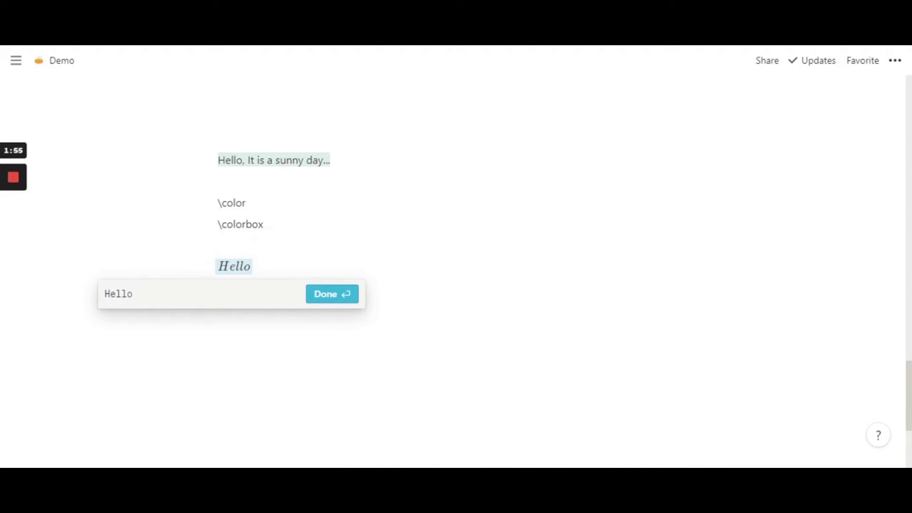
key("Return")
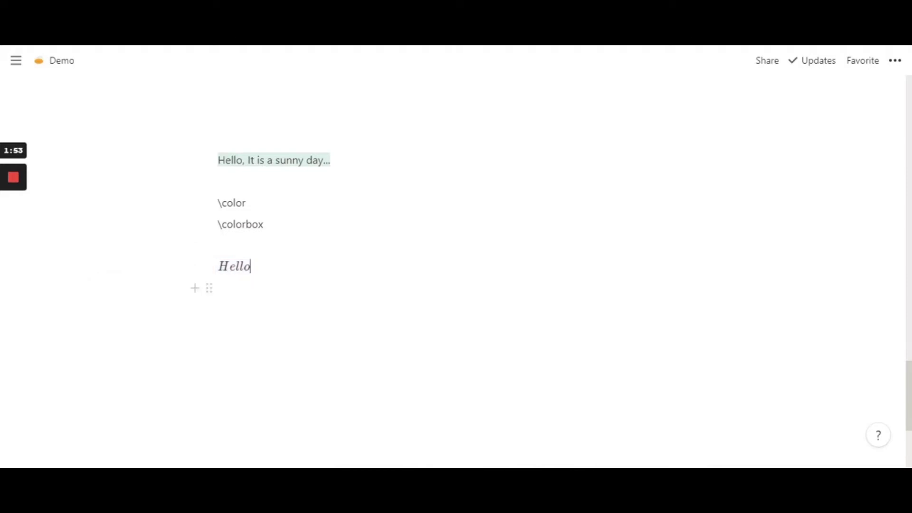
left_click(218, 288)
Step: Edit the Hello equation to color its text pink by putting \color {pink} before Hello
left_click(238, 271)
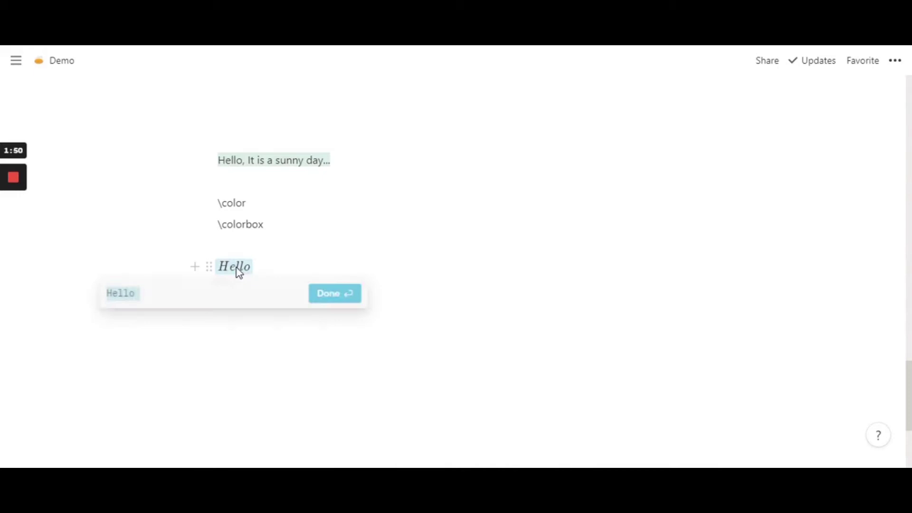
left_click(252, 267)
left_click(234, 266)
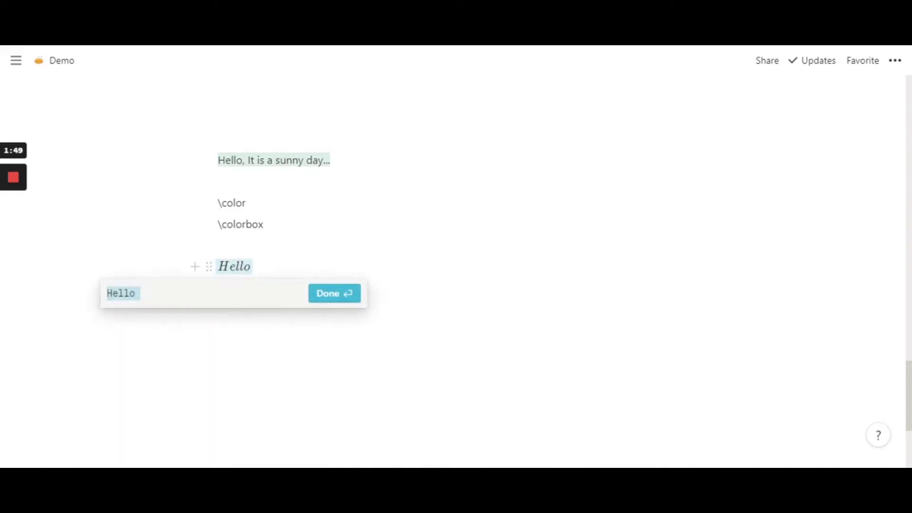
key("Right")
key("Left")
key("Left")
key("Left")
key("Left")
key("Left")
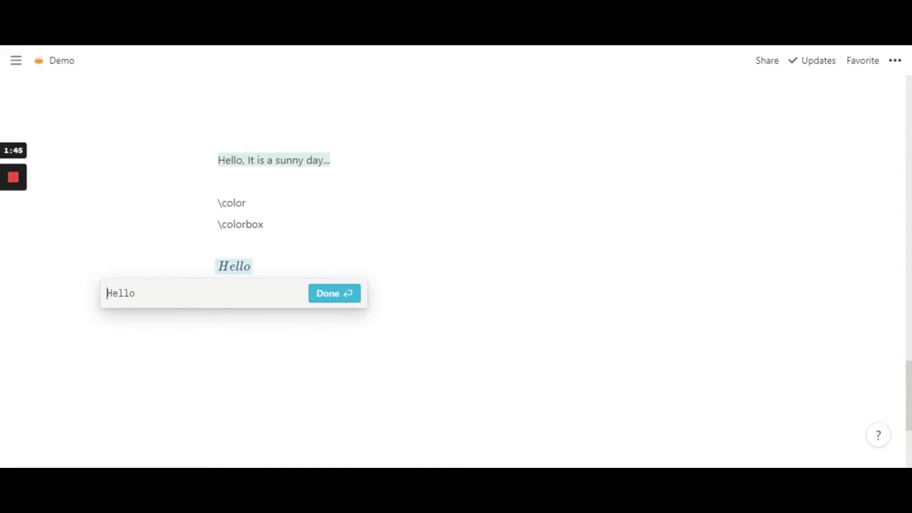
type("\\color")
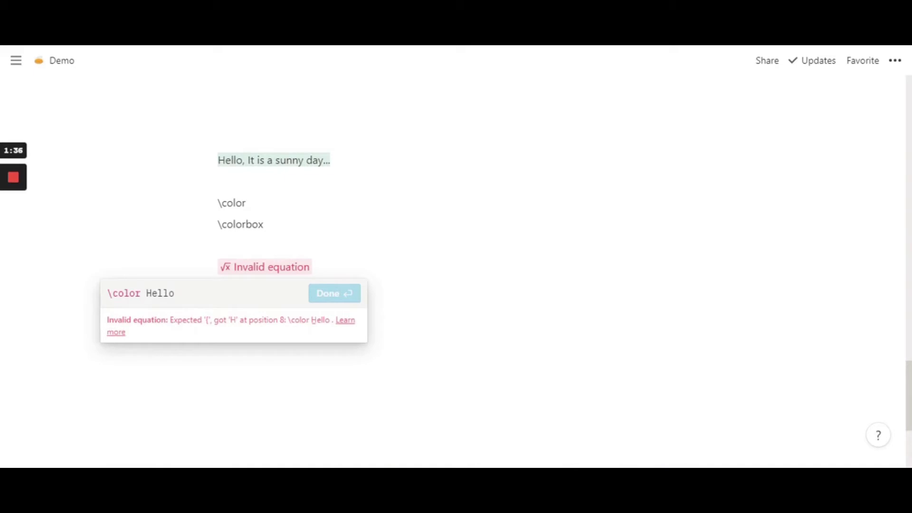
type("{")
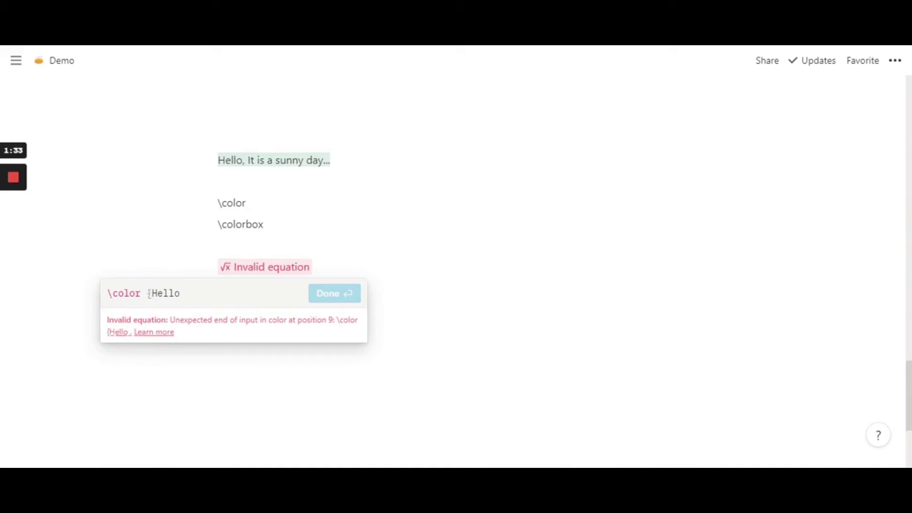
type("pink}")
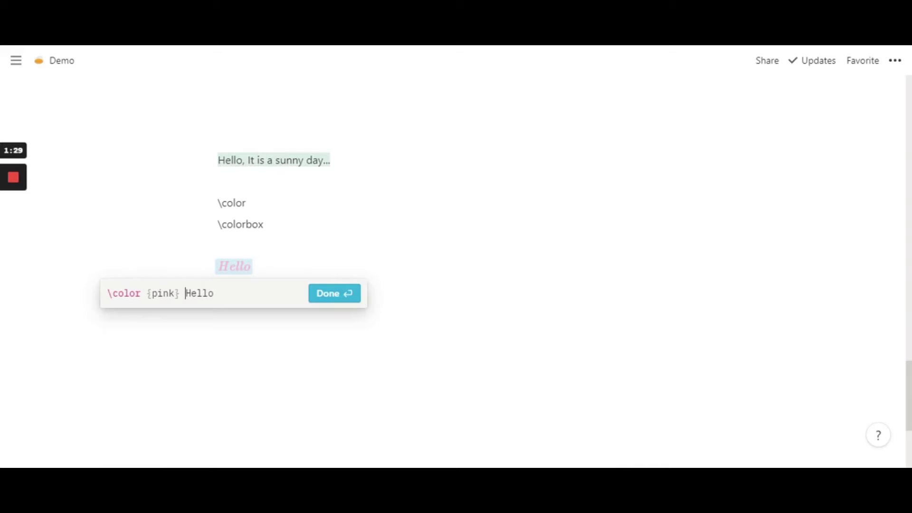
Step: Replace the color name in the Hello equation with brown and apply the change
key("BackSpace")
key("BackSpace")
key("BackSpace")
key("BackSpace")
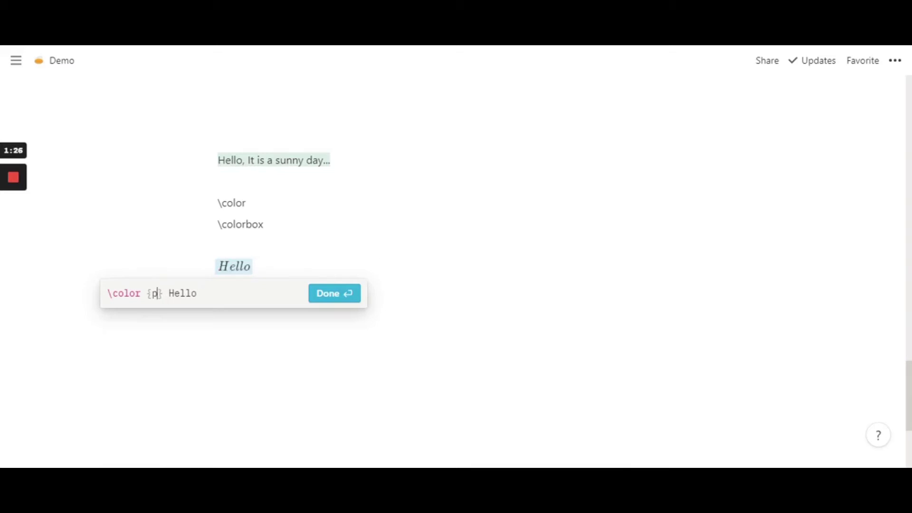
type("brown")
left_click(315, 289)
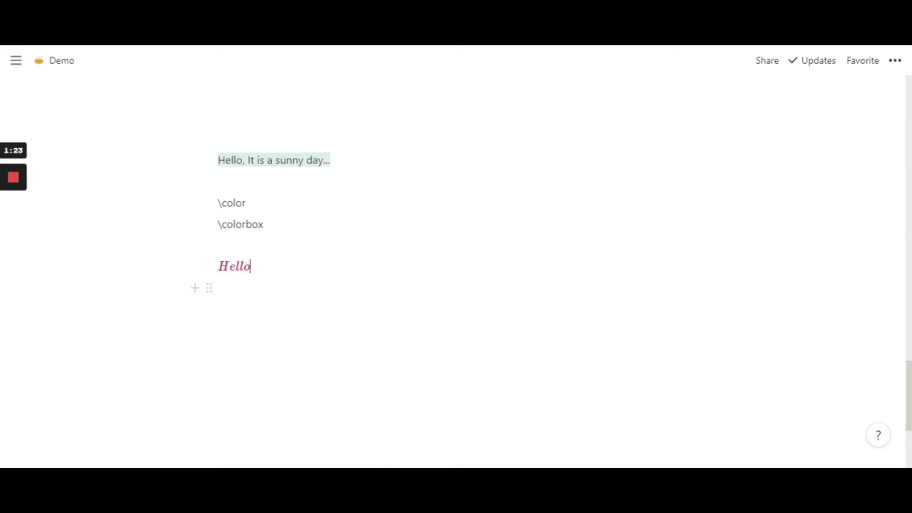
left_click(312, 288)
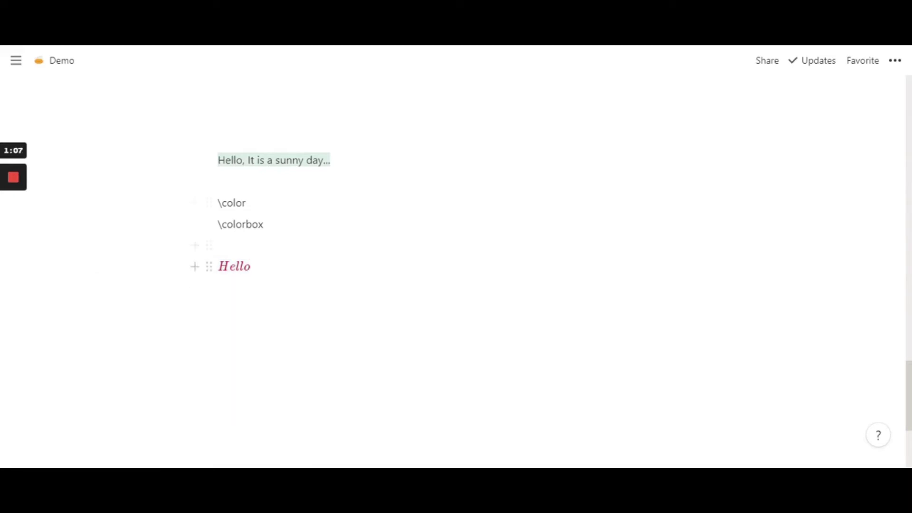
Step: Insert \colorbox {black} between \color {brown} and Hello in the Hello equation and apply the change
left_click(244, 270)
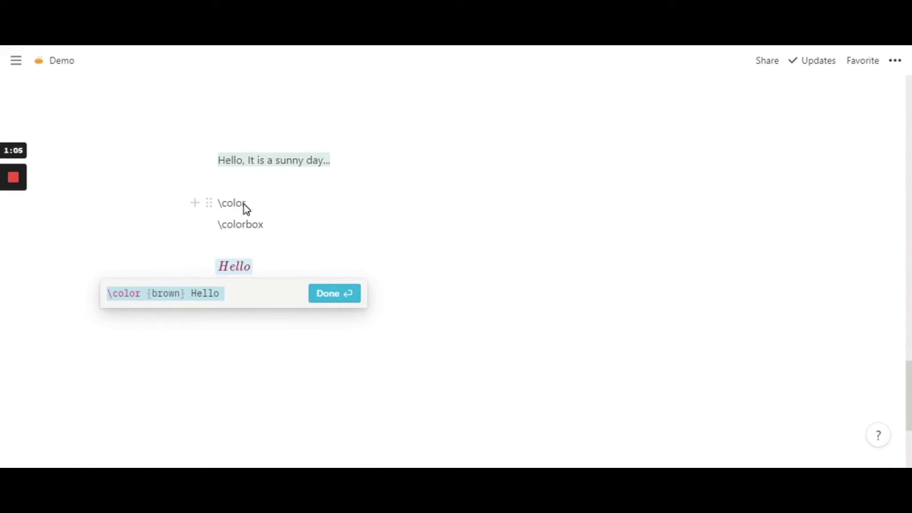
left_click(338, 301)
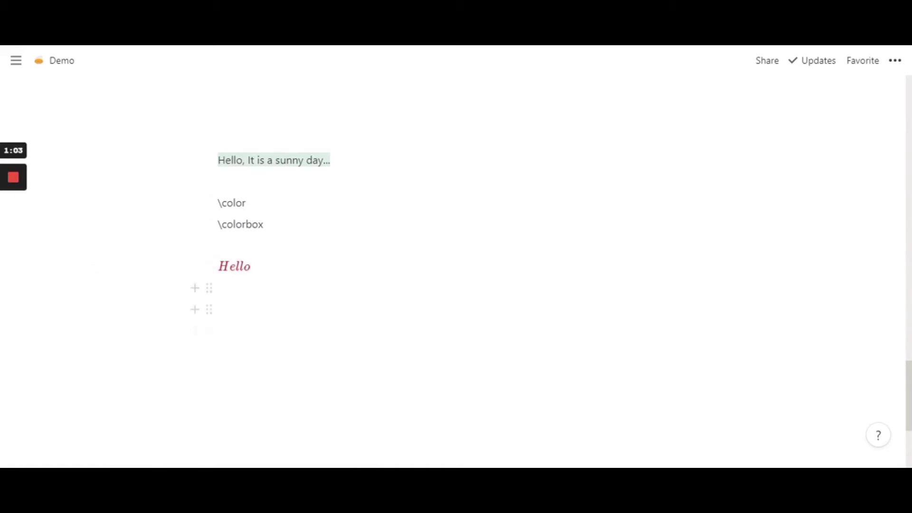
left_click(229, 267)
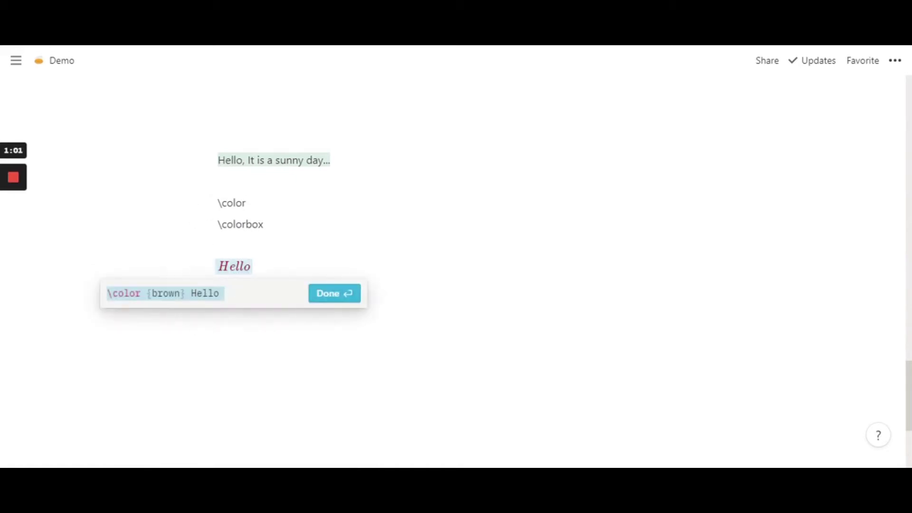
left_click(191, 293)
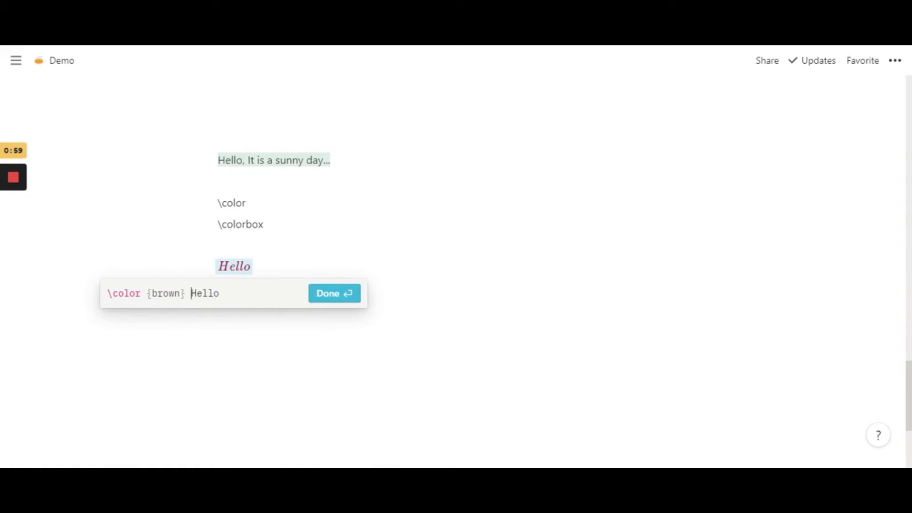
type("\\color")
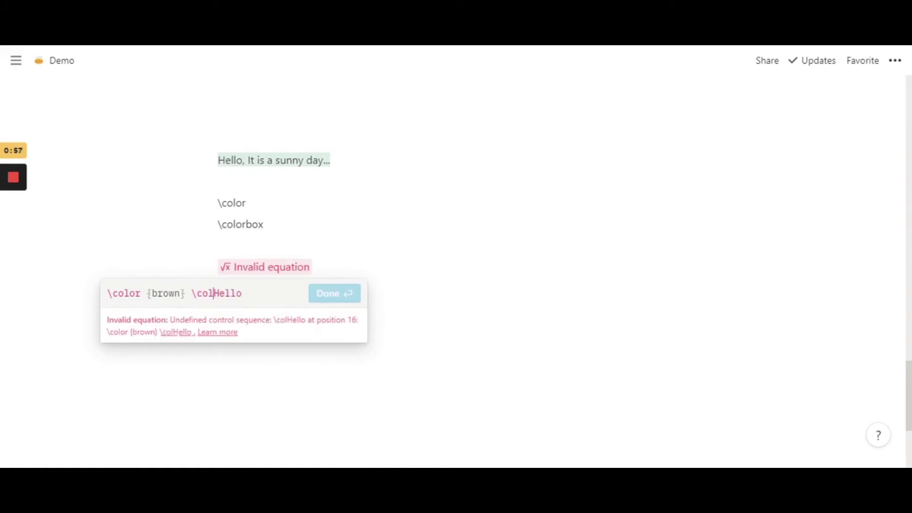
type("box ")
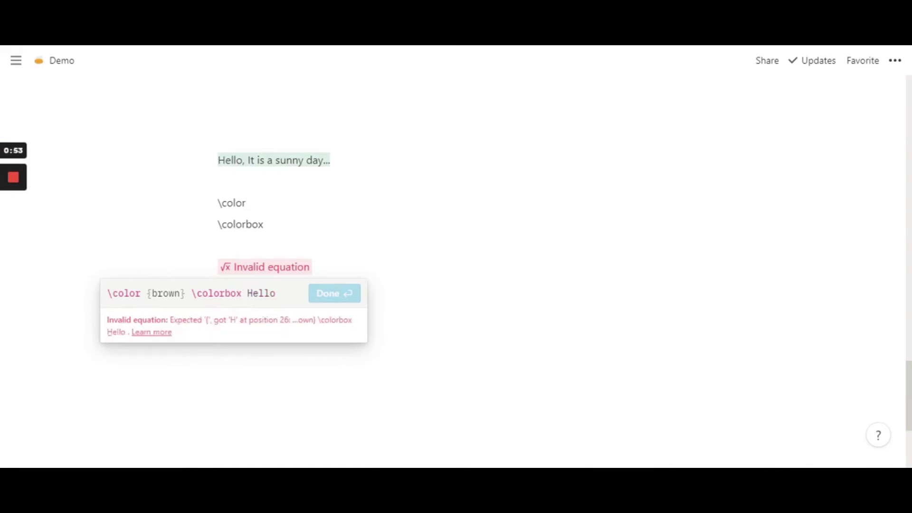
type("{")
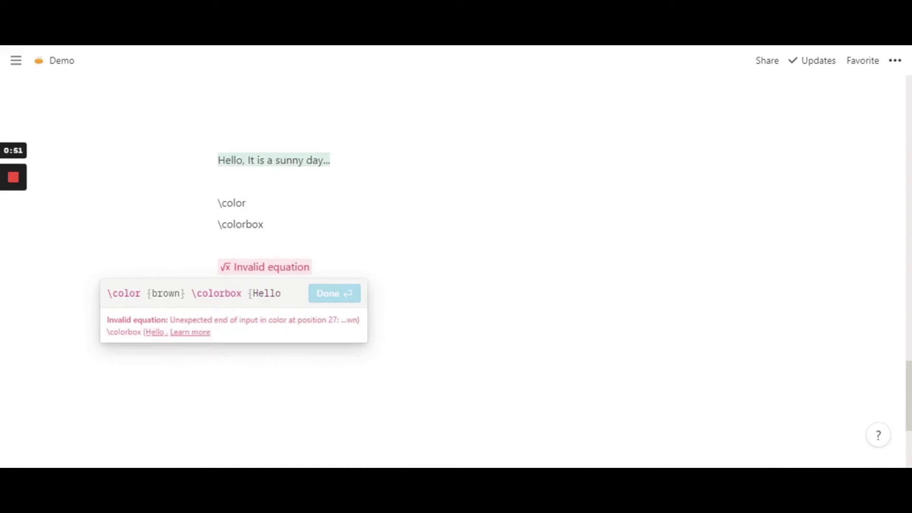
type("bac")
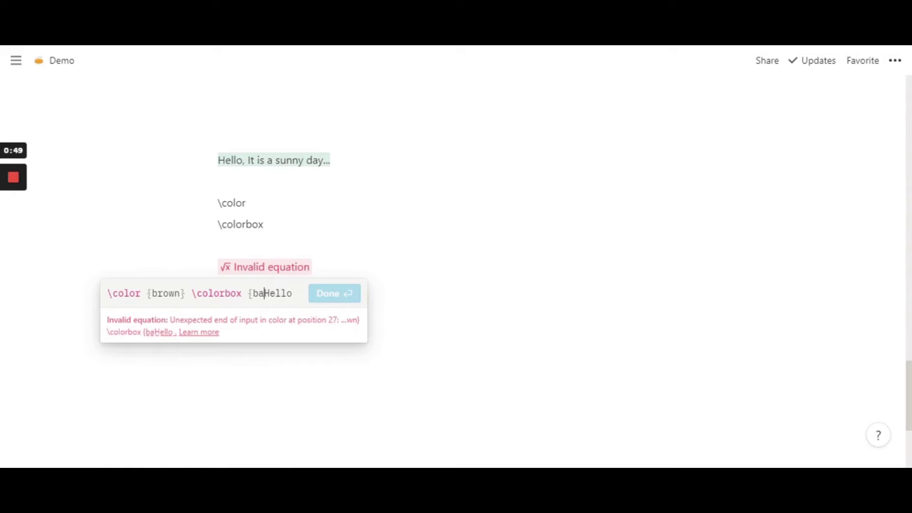
key("BackSpace")
key("BackSpace")
key("BackSpace")
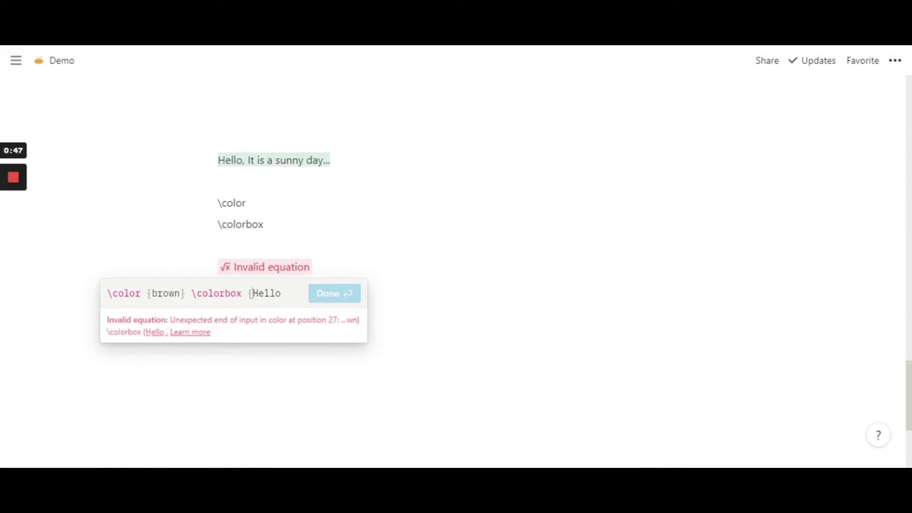
type("black}")
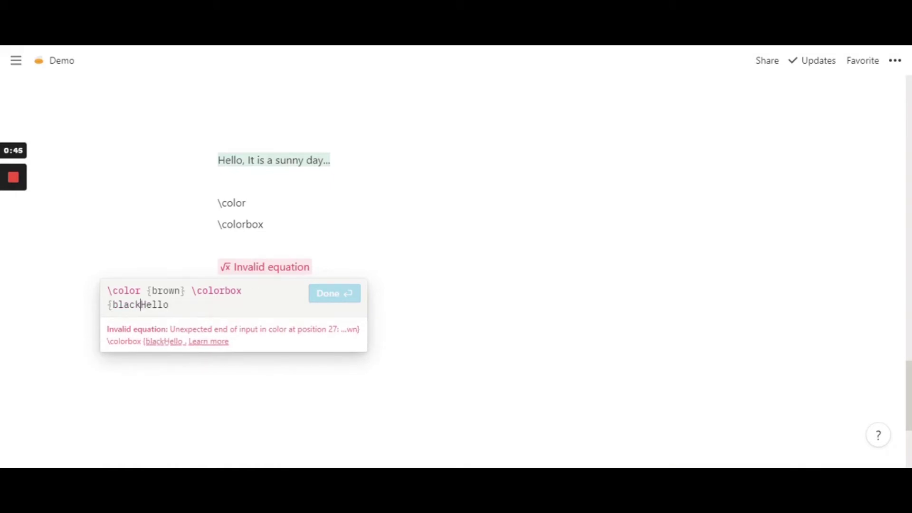
key("shift+Return")
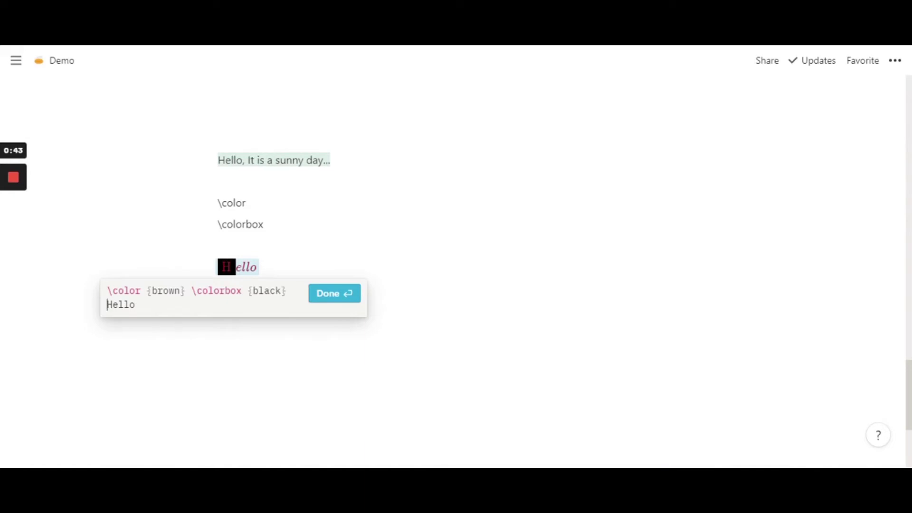
left_click(318, 294)
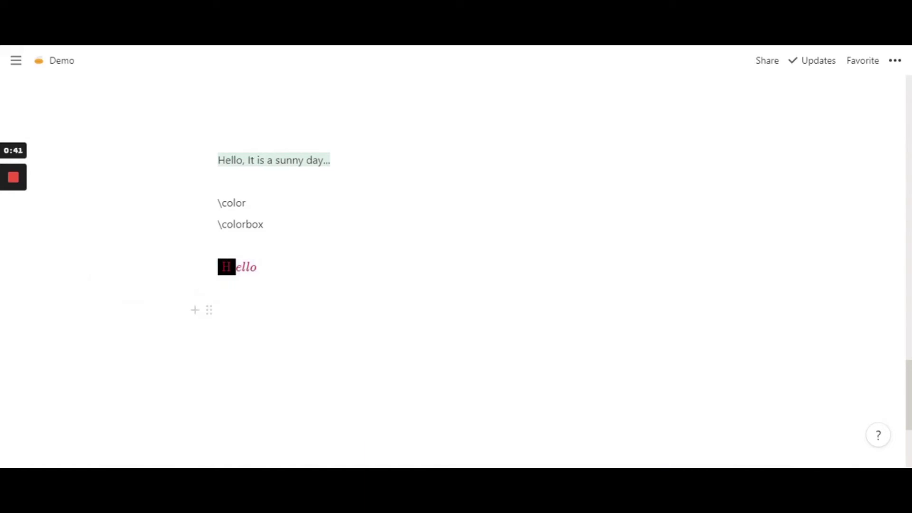
Step: Enclose Hello in curly braces in the equation so the black box covers the whole word, and apply the change
key("shift+Left")
key("Return")
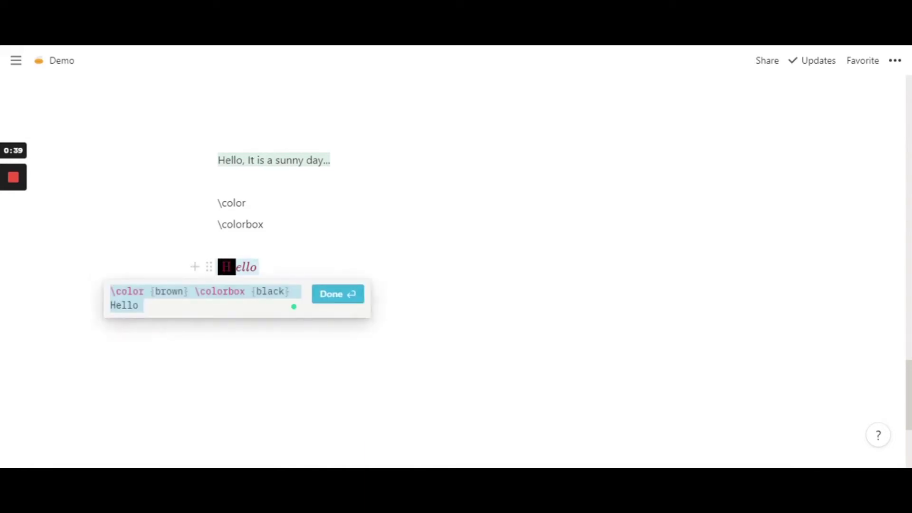
key("Right")
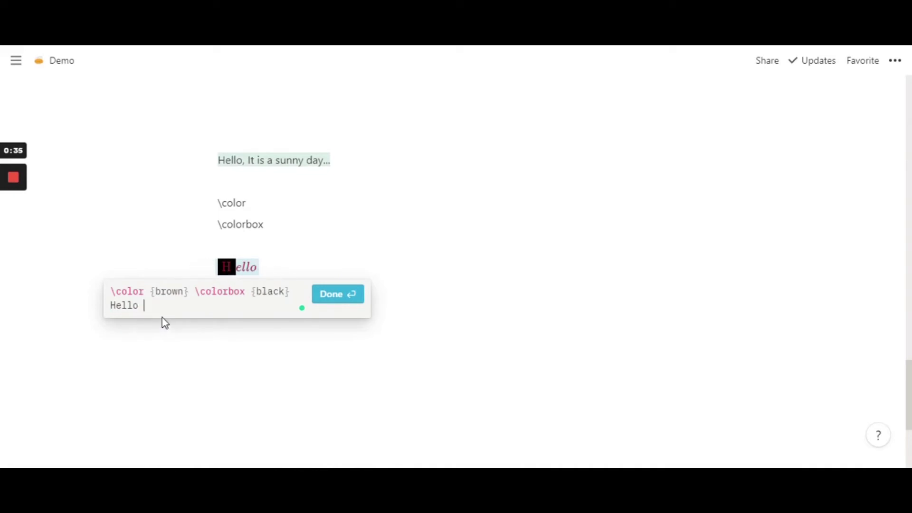
type("}")
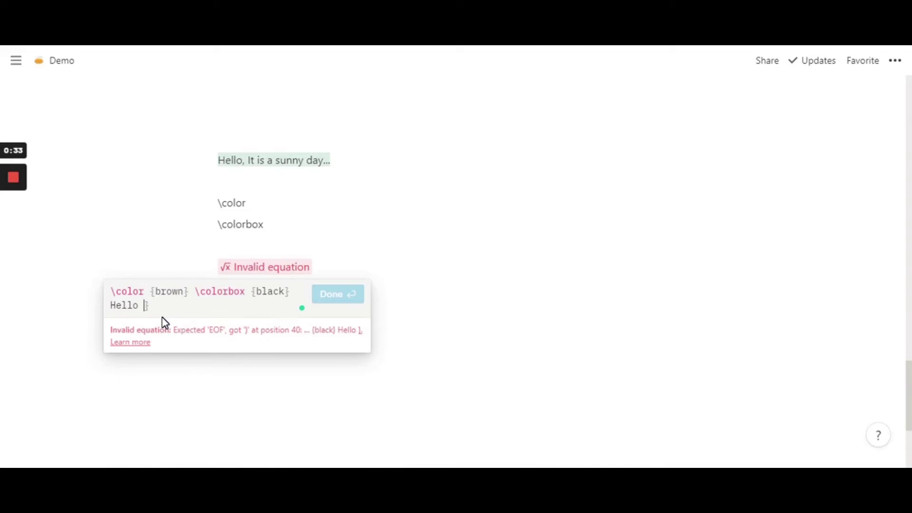
key("Left")
key("Left")
key("Left")
key("Left")
type("{")
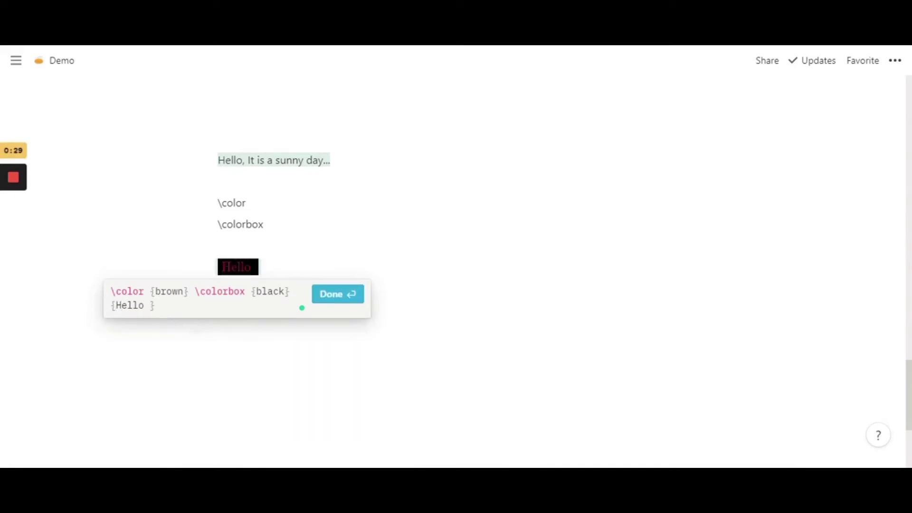
left_click(338, 294)
Step: Remove the space after Hello inside the braces of the equation and apply the change
left_click(218, 311)
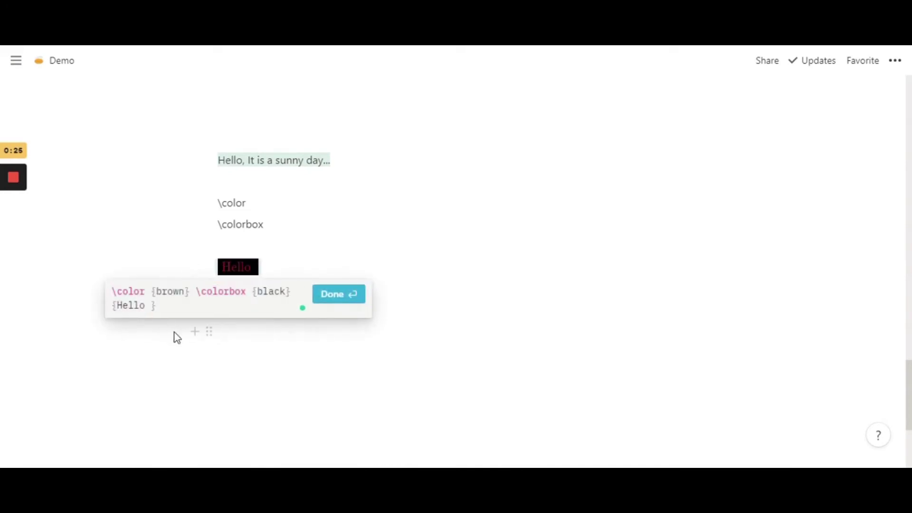
key("BackSpace")
left_click(355, 299)
left_click(218, 310)
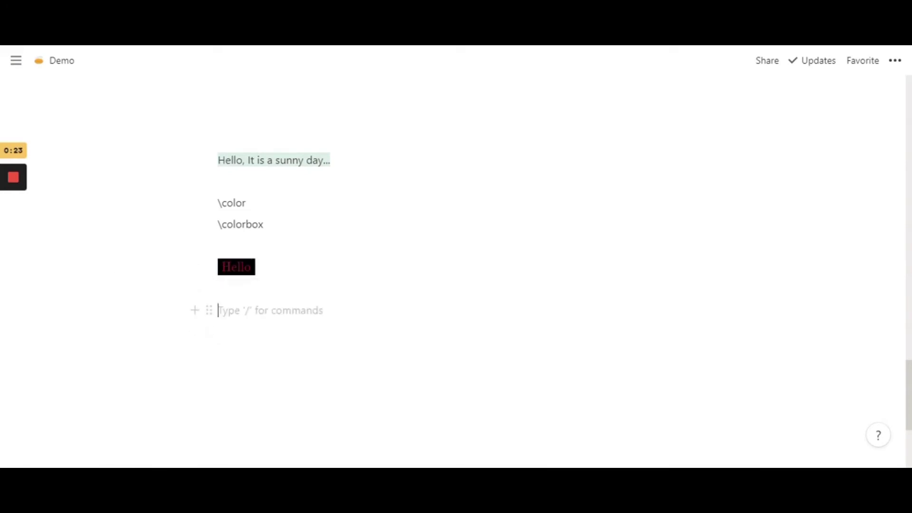
Step: Replace the text color brown with pink in the Hello equation with the black box and apply the change
left_click(236, 267)
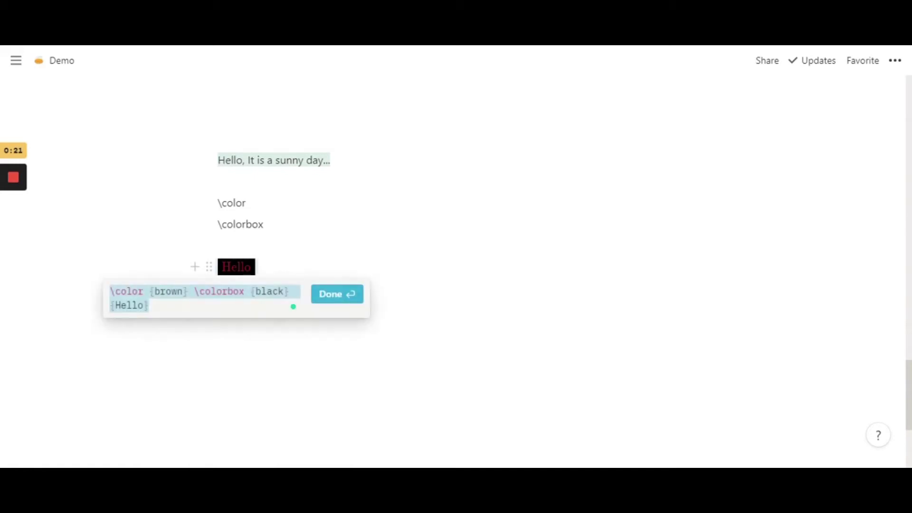
left_click(166, 291)
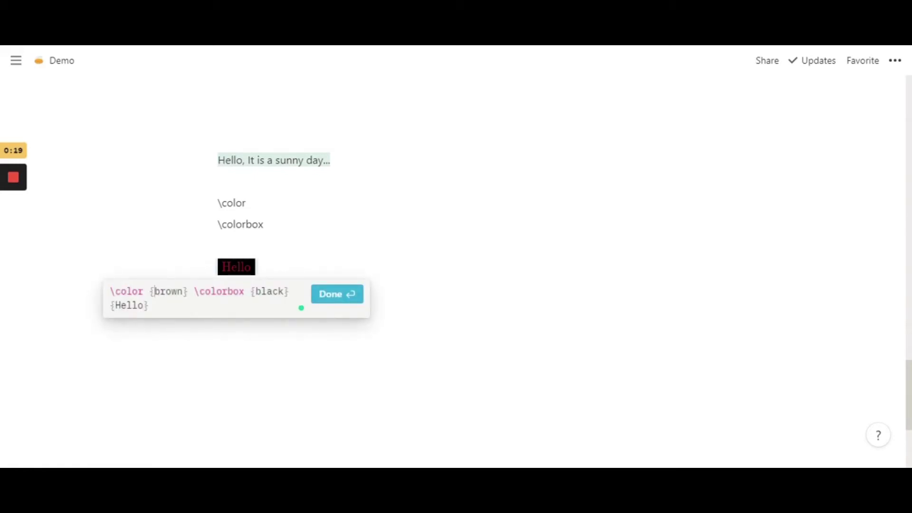
key("shift+Right")
key("shift+Right")
key("shift+Right")
key("shift+Right")
key("shift+Right")
type("pink")
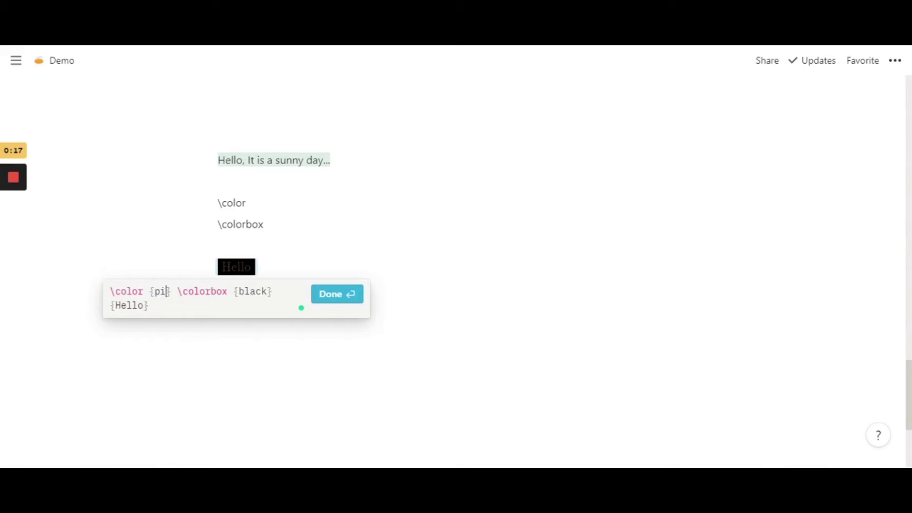
left_click(349, 300)
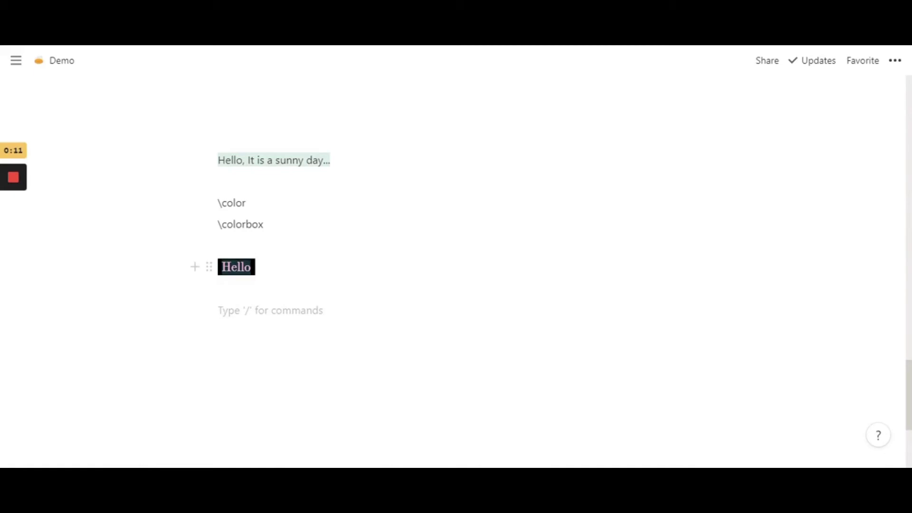
Step: Change the \color value in the black-boxed Hello equation to white and apply it
left_click(236, 267)
left_click_drag(177, 291, 154, 291)
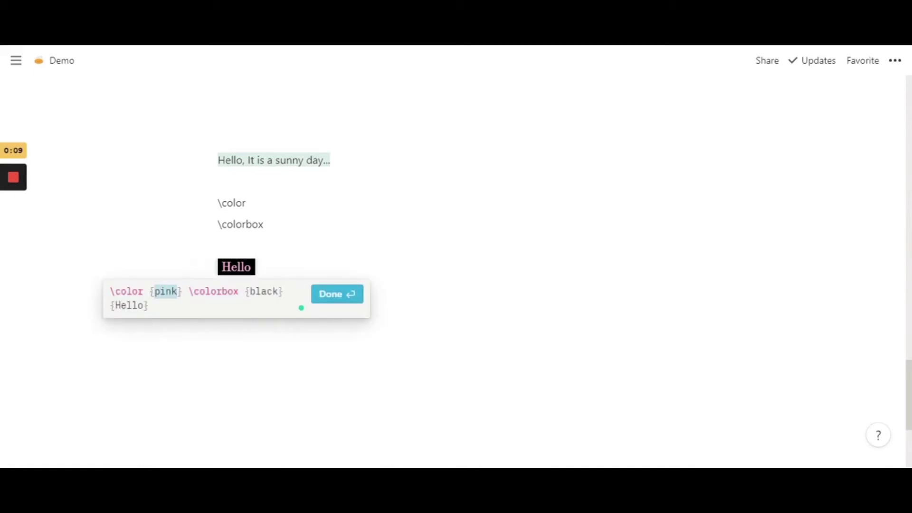
type("white")
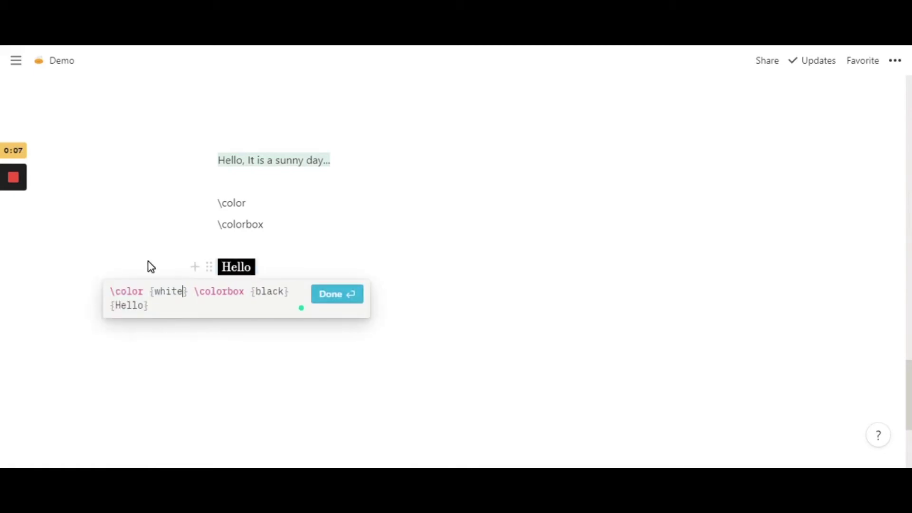
left_click(327, 294)
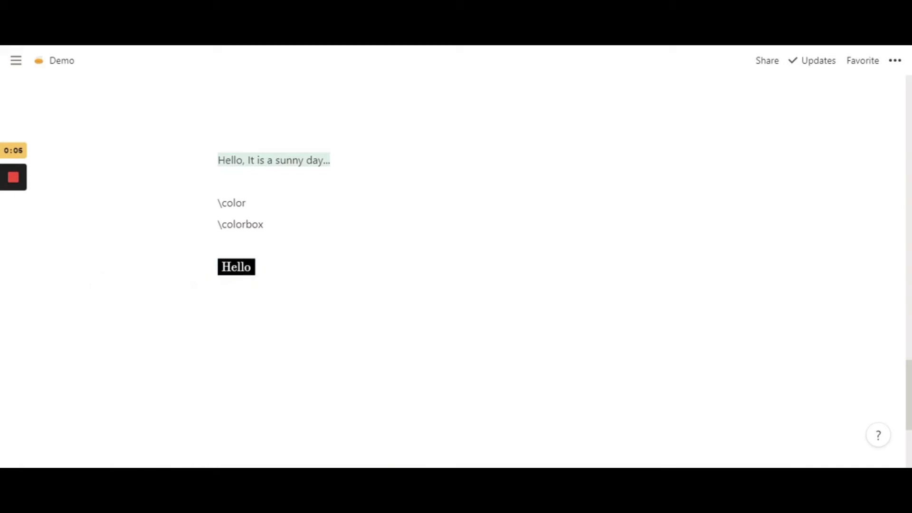
Step: Write Hello on the empty line below the \color {white} \colorbox {black} {Hello} example
key("Return")
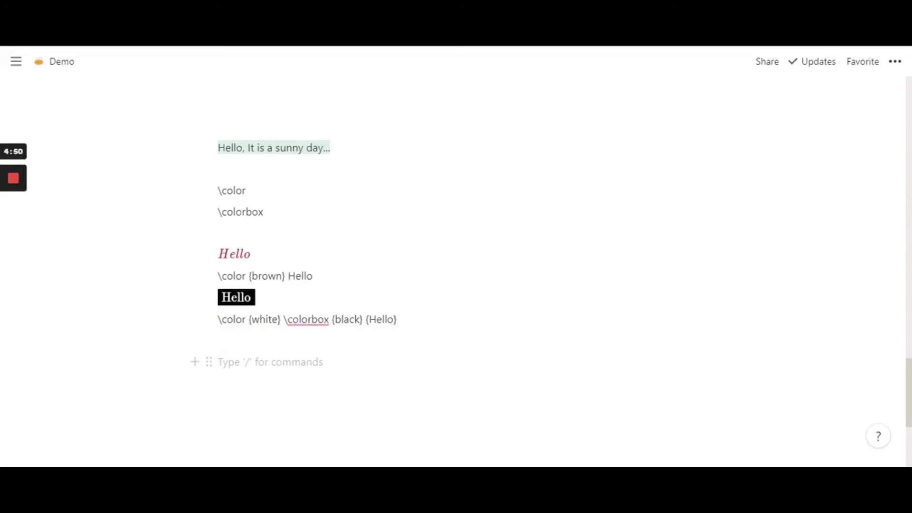
type("He")
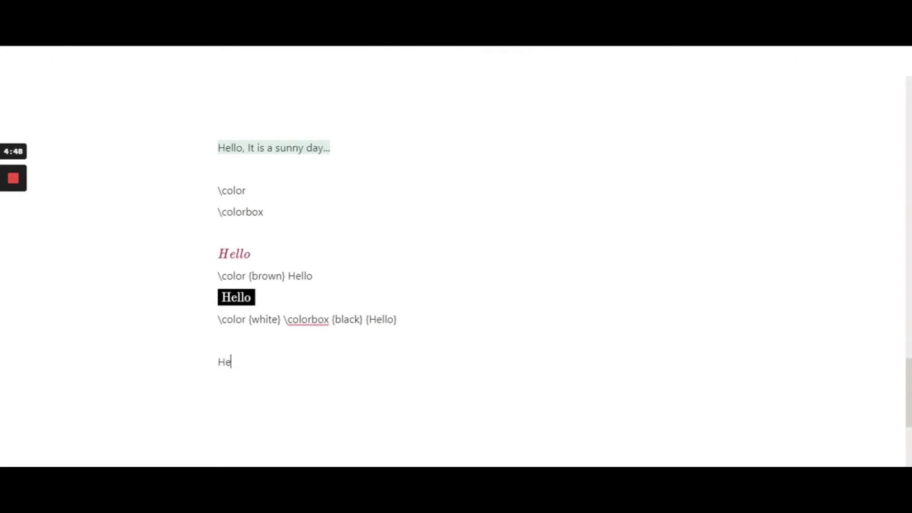
type("llo")
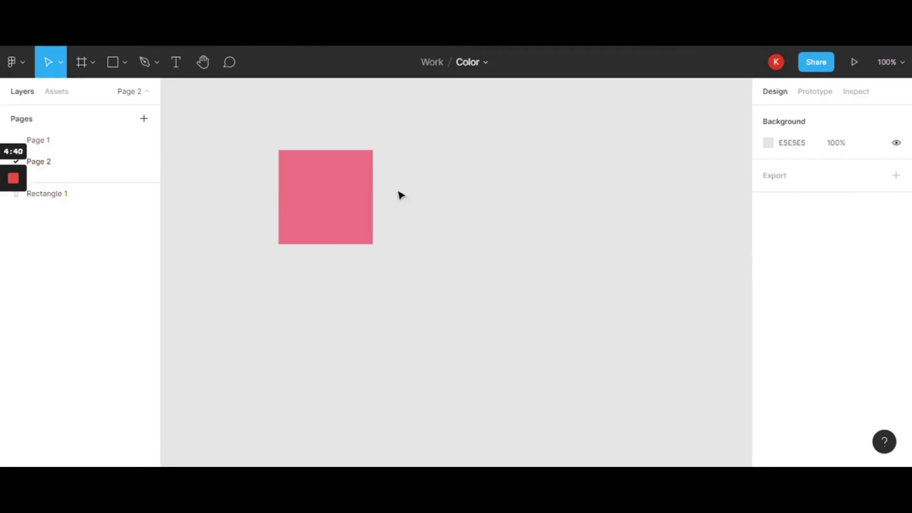
Step: Switch to the Color file in Figma and move the pink square on Page 2 to about X 116, Y -33
left_click(343, 194)
left_click(528, 240)
left_click_drag(343, 193, 405, 235)
left_click(451, 242)
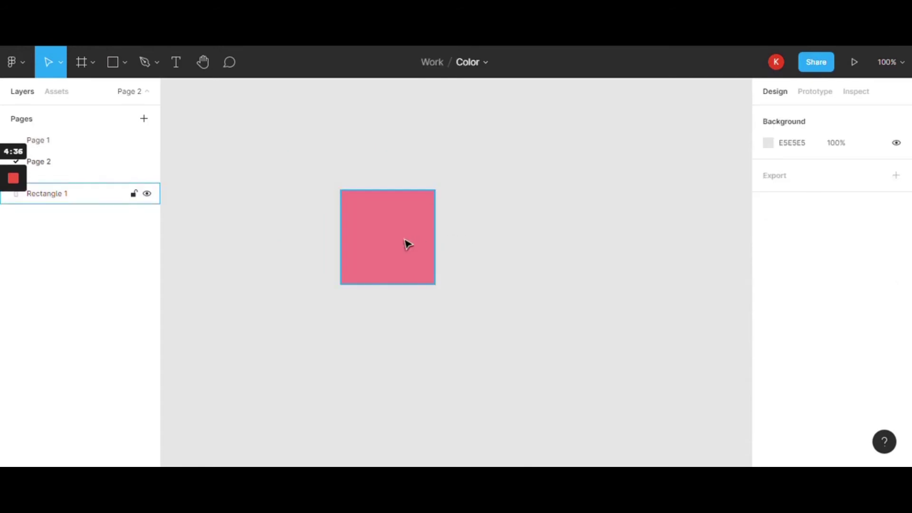
left_click(392, 252)
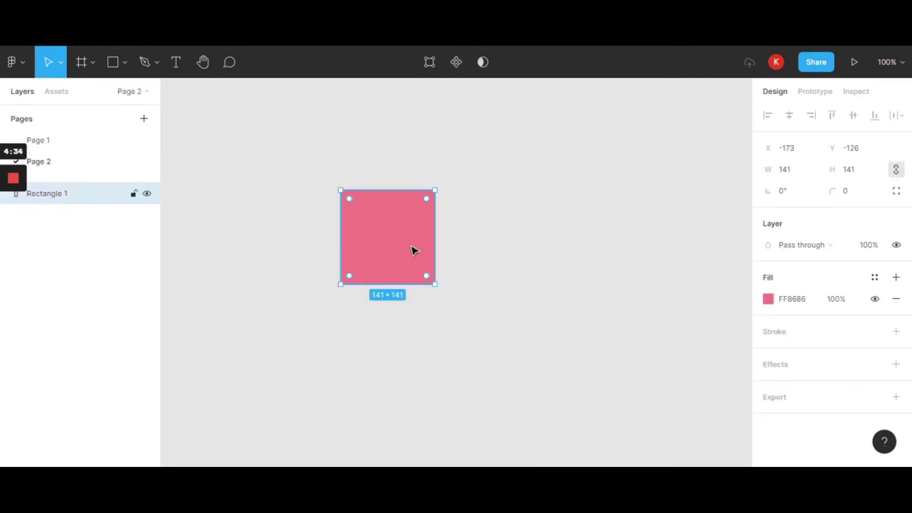
left_click_drag(391, 252, 585, 313)
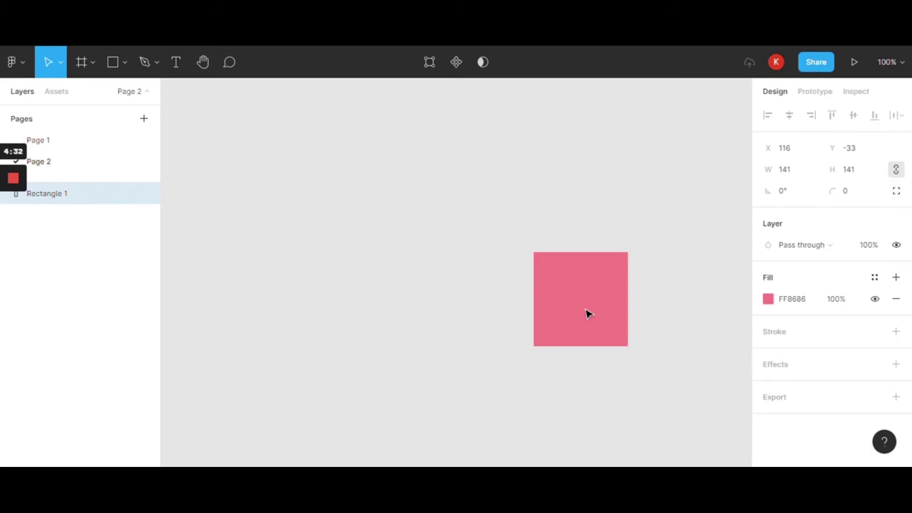
left_click(509, 261)
left_click(571, 300)
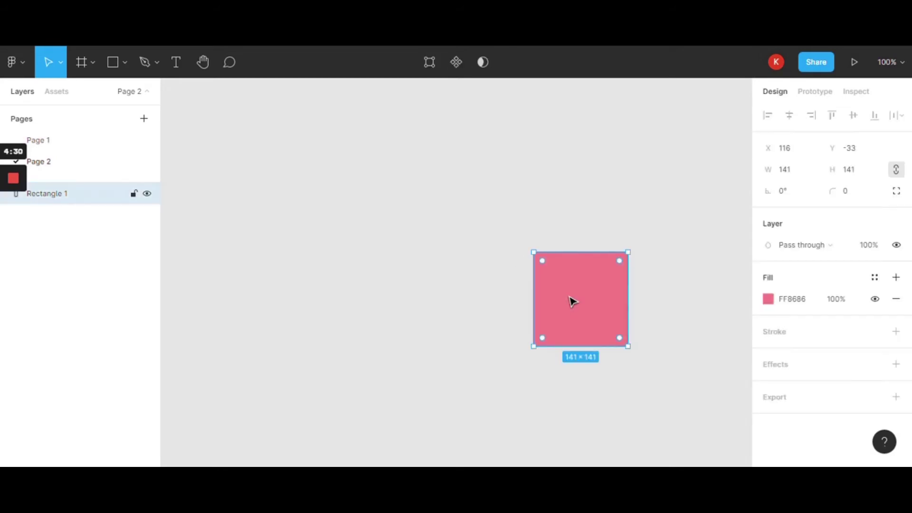
left_click(654, 318)
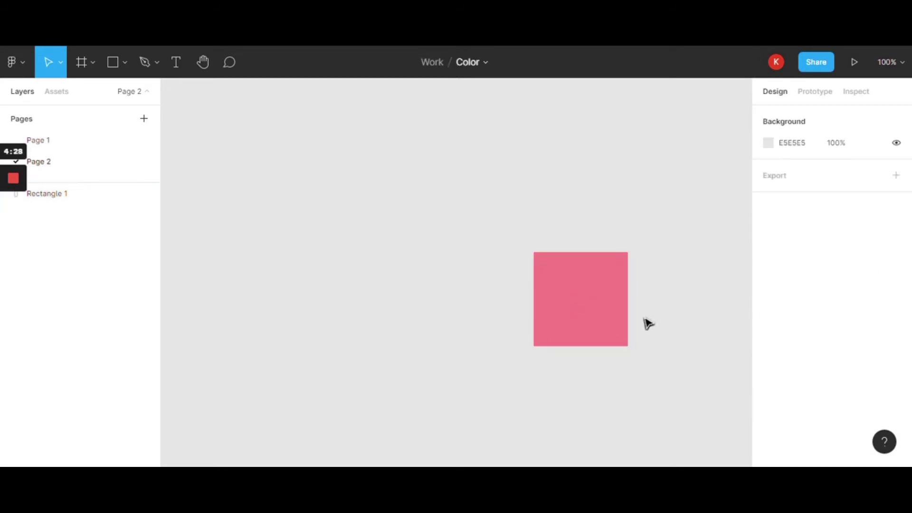
left_click(607, 313)
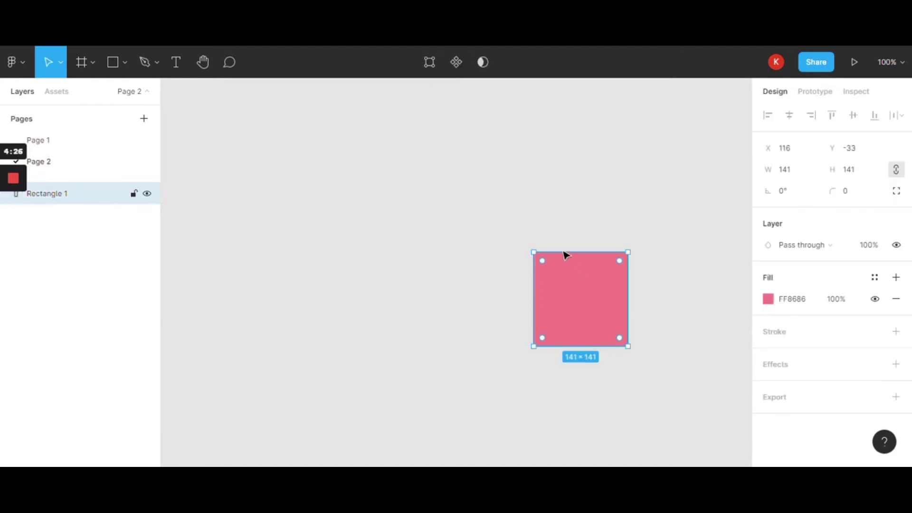
left_click(114, 63)
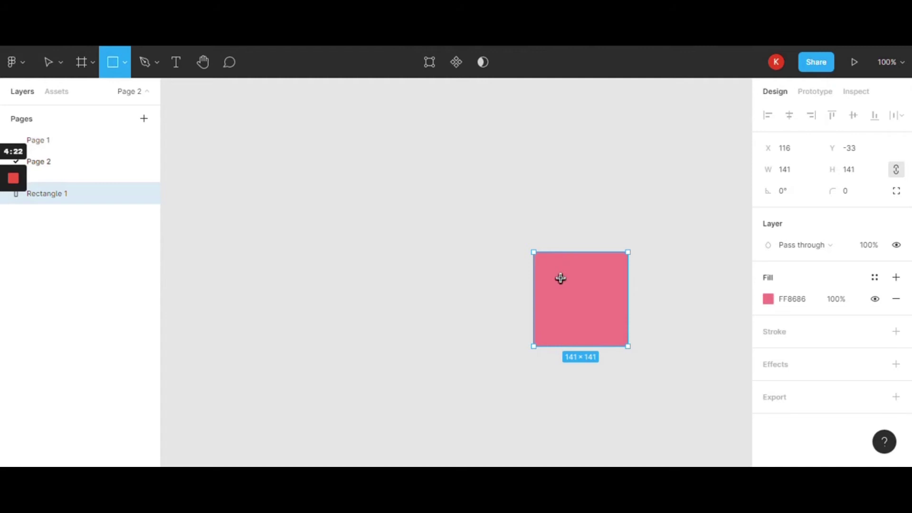
key("v")
left_click(652, 353)
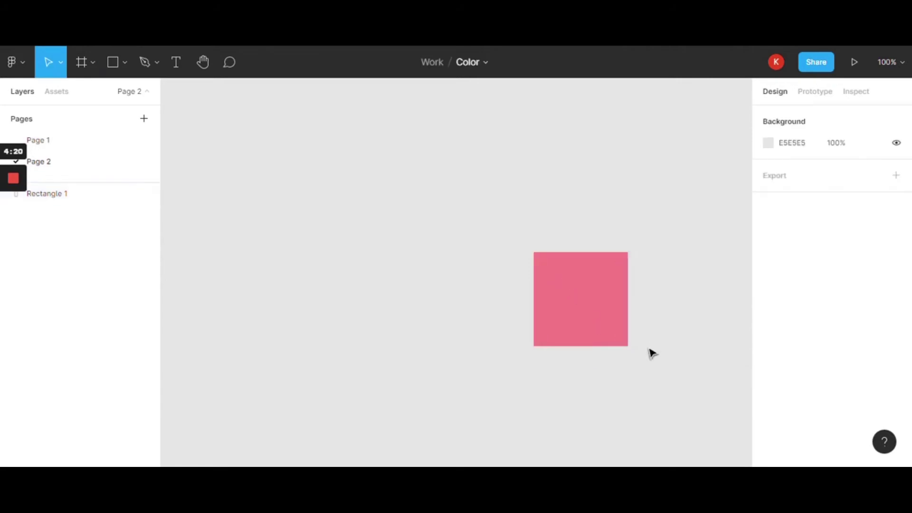
left_click(123, 64)
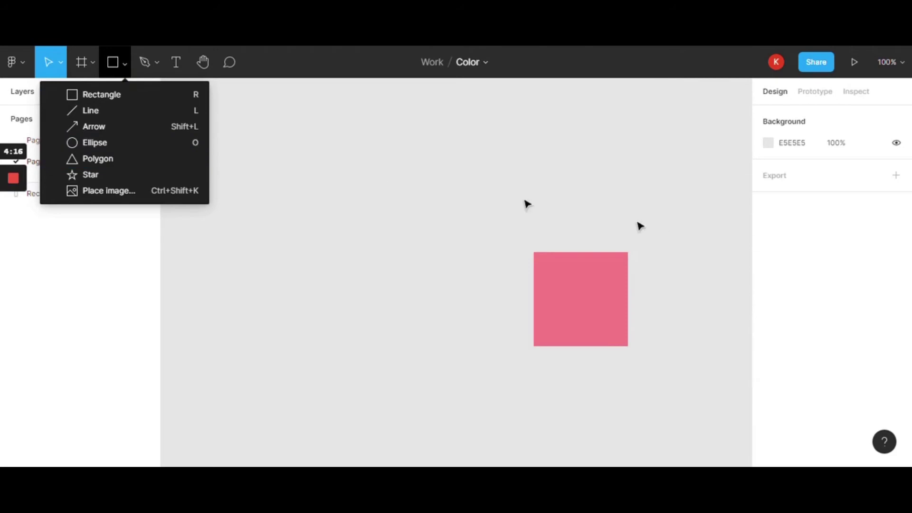
left_click(663, 209)
left_click(612, 302)
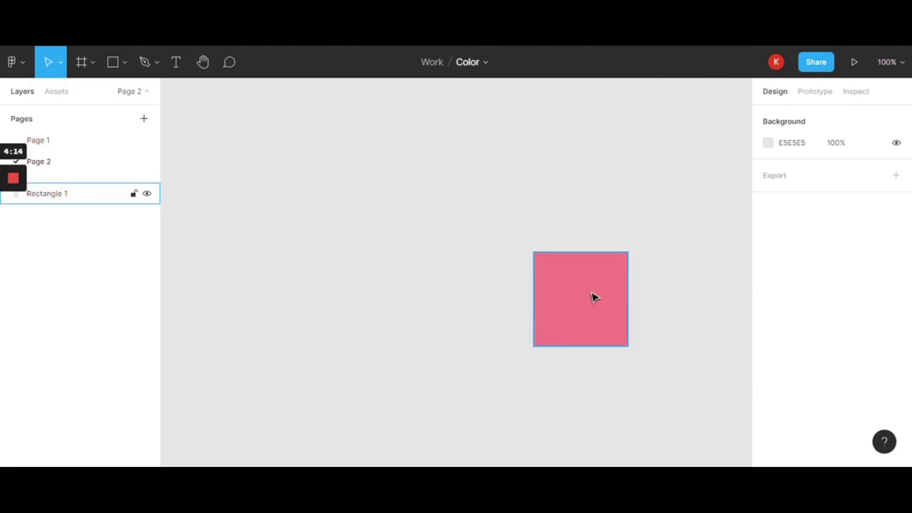
left_click(672, 308)
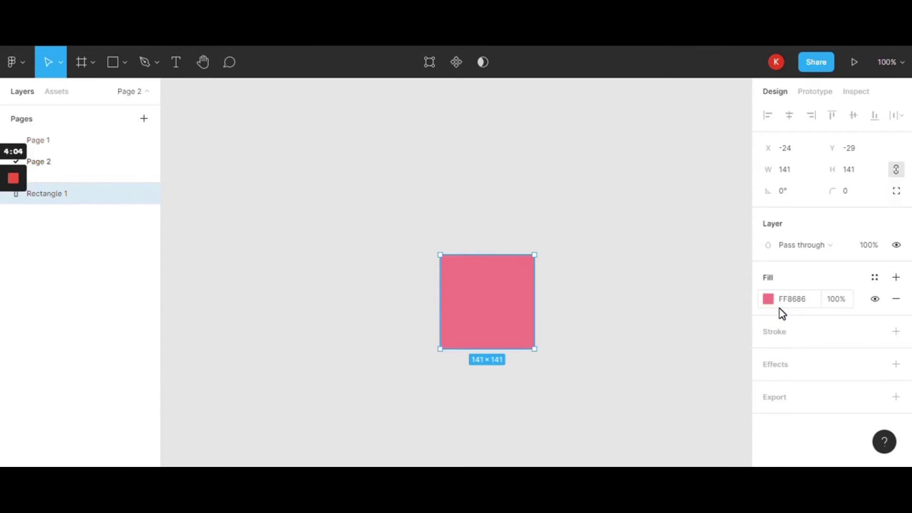
Step: Copy the fill hex code FF8686 of the pink square and close the color picker
left_click(769, 302)
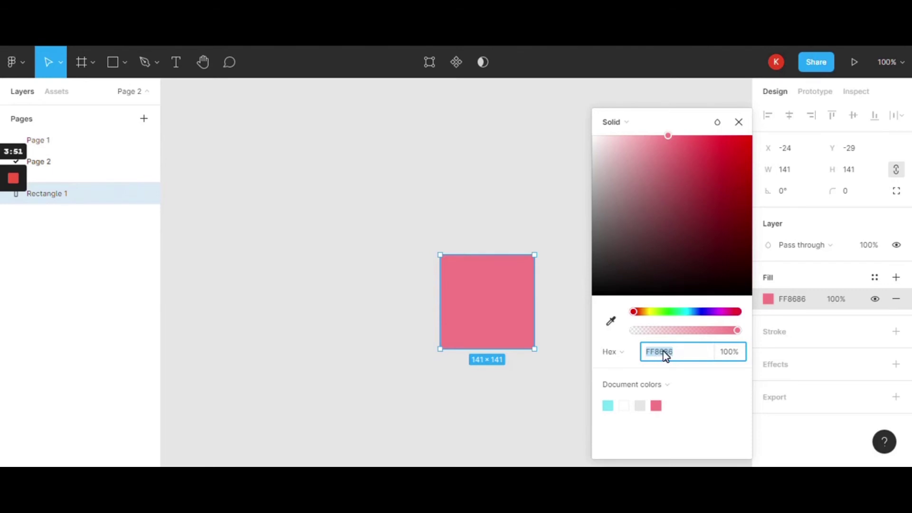
left_click(739, 123)
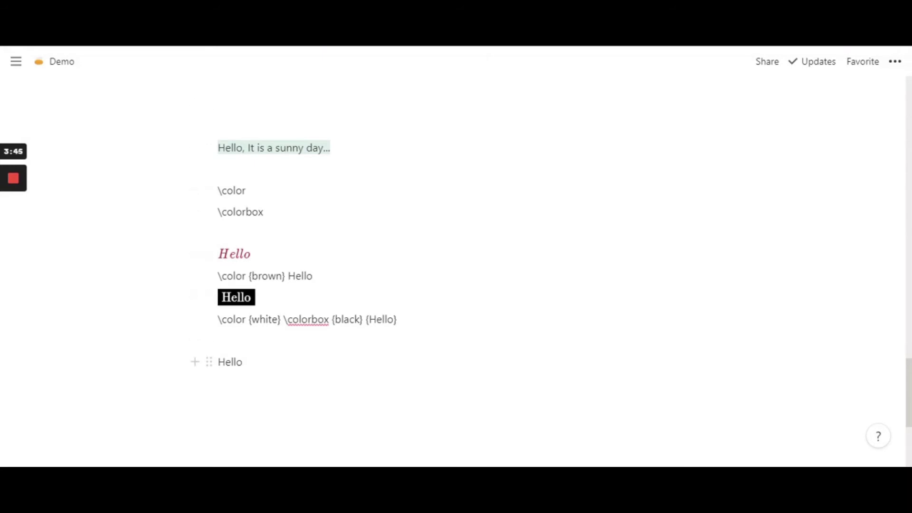
Step: Switch to the Notion Demo page and examine the color value inside the Hello equation above the \color {brown} Hello example
double_click(230, 362)
left_click(252, 254)
left_click(242, 255)
left_click(174, 281)
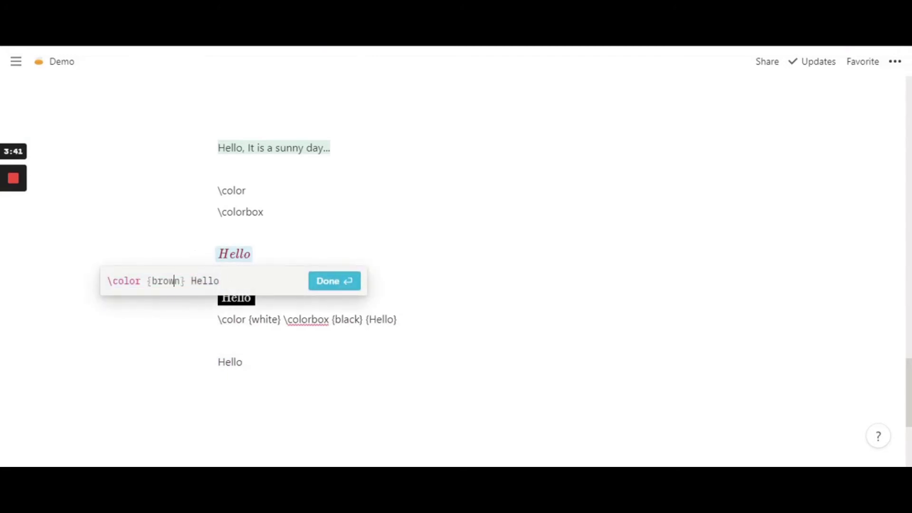
key("ctrl+shift+Left")
left_click(323, 285)
Step: Turn the plain Hello below the examples into the inline equation \color {FF8686} Hello and apply it
double_click(229, 362)
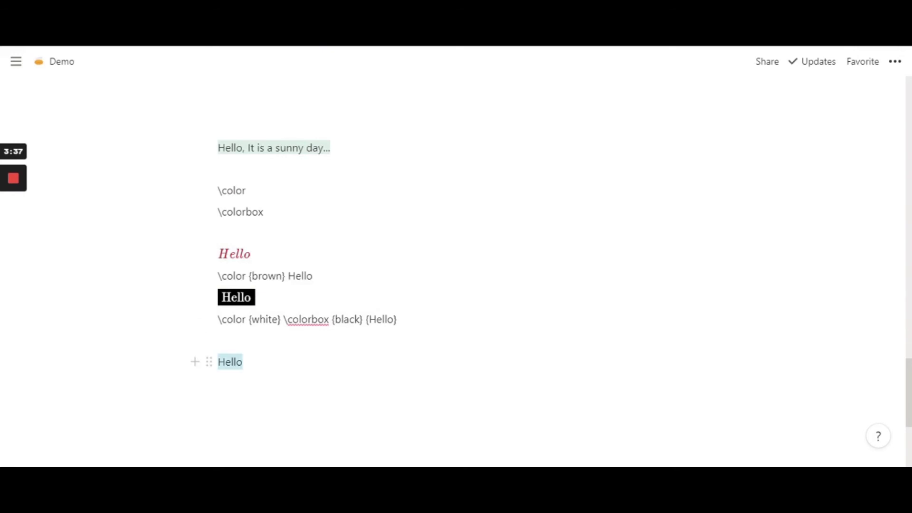
left_click(426, 336)
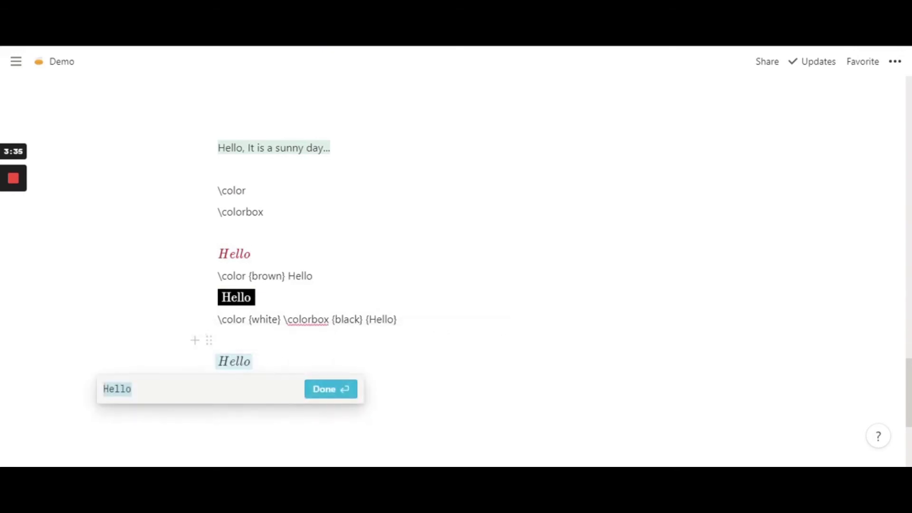
key("Right")
key("Left")
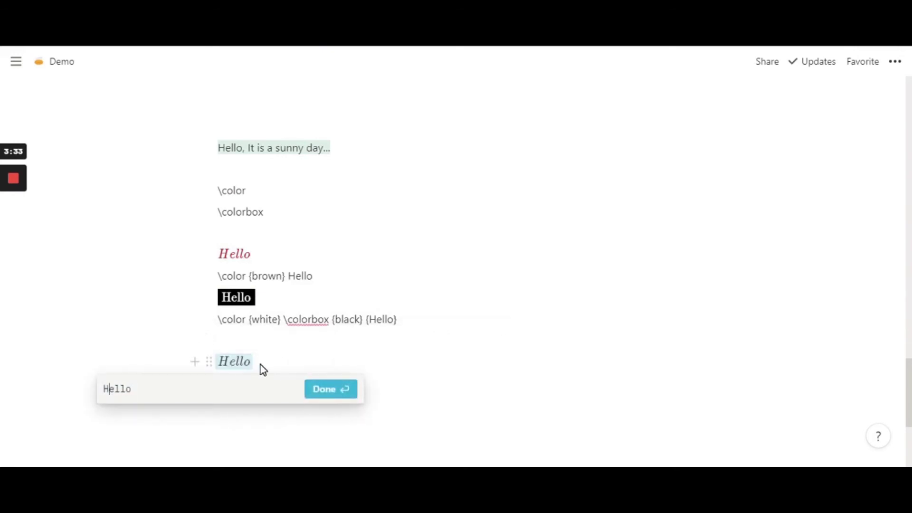
type("\\color")
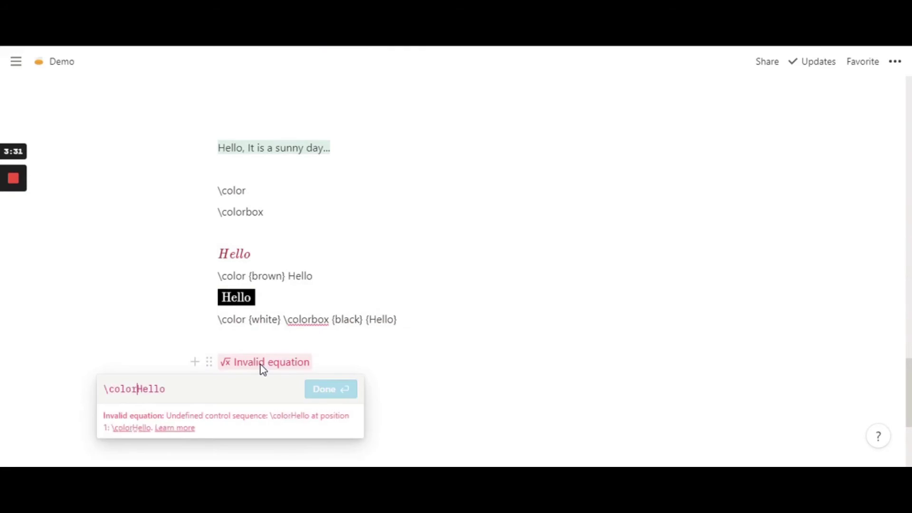
type(" {FF8686")
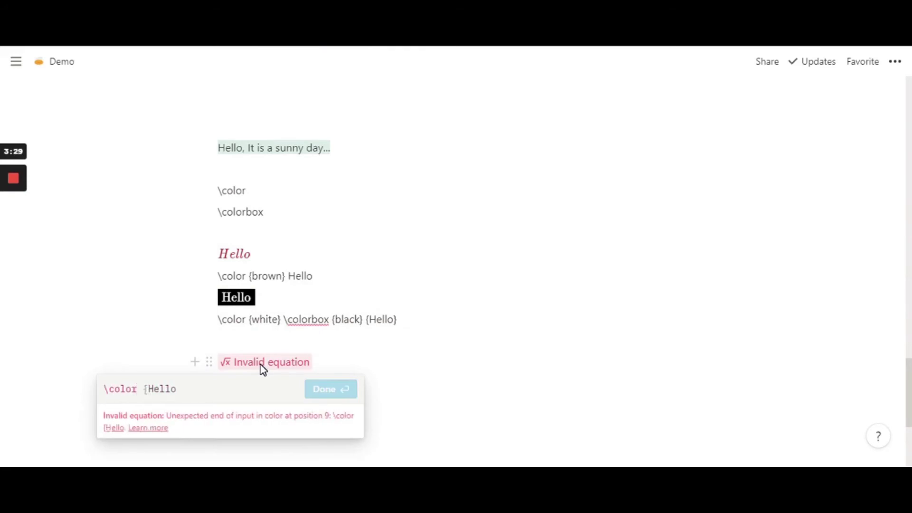
type("}")
key("Left")
type("FF8686")
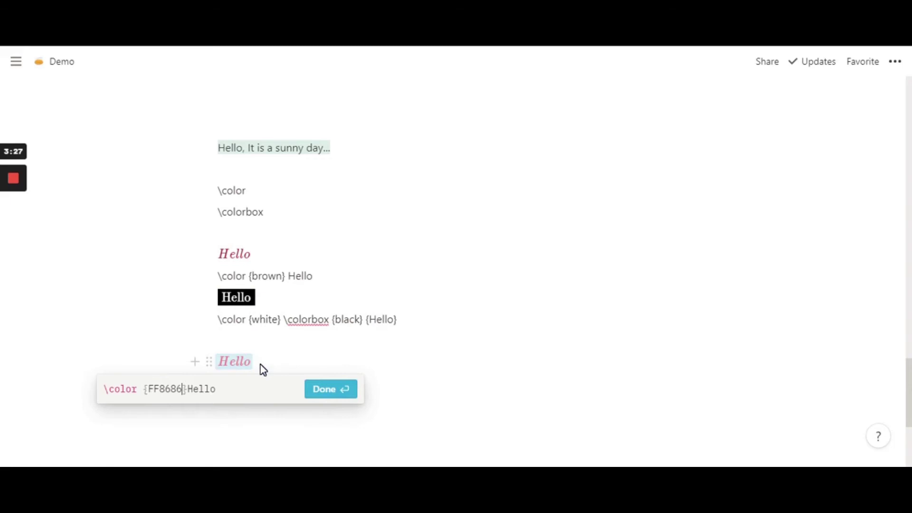
key("BackSpace")
key("Right")
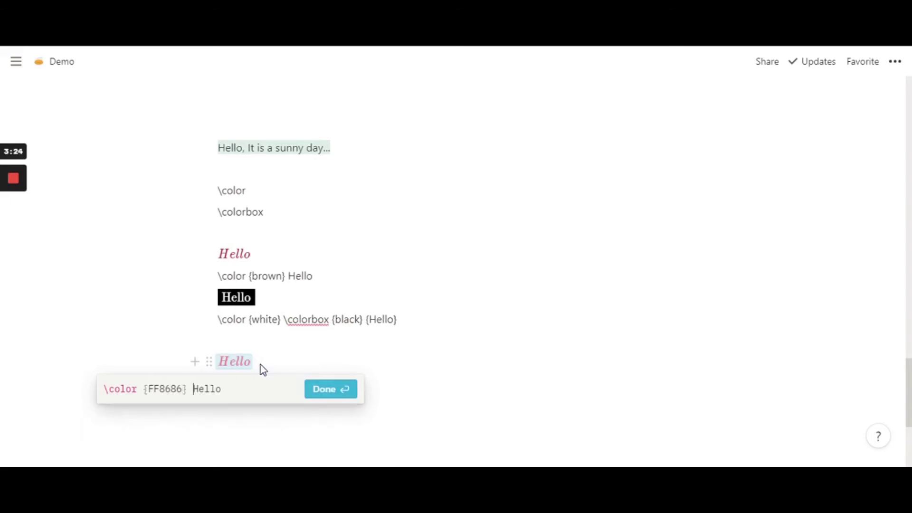
left_click(331, 389)
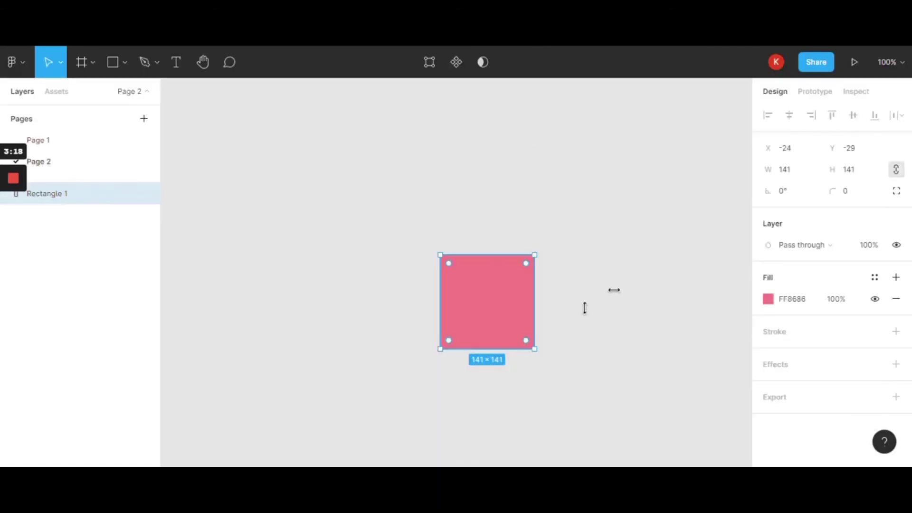
Step: Switch to Figma, change the square's fill to the darker red DA5353 and copy its hex code
left_click(413, 330)
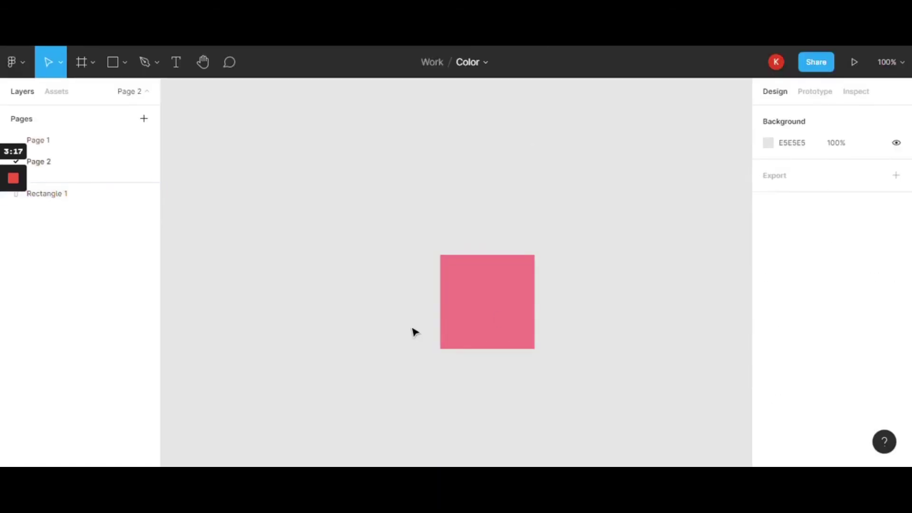
left_click(475, 317)
left_click(767, 298)
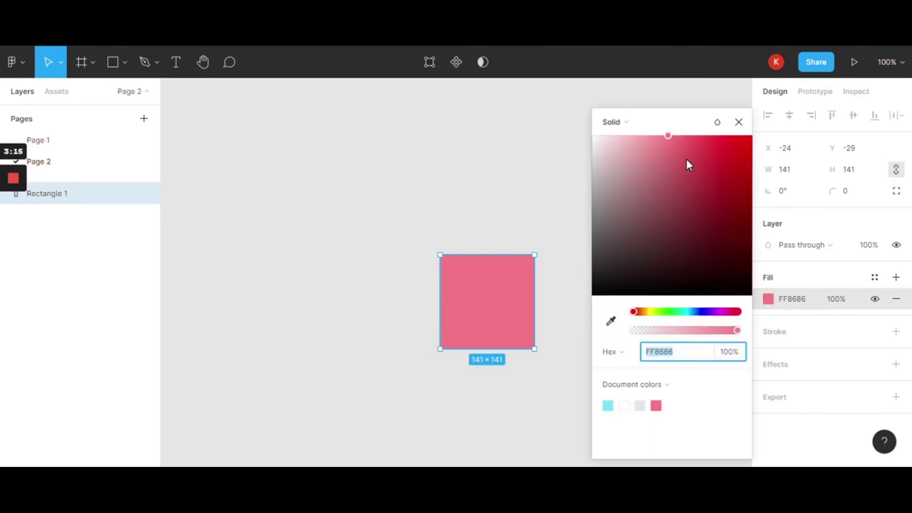
left_click_drag(686, 159, 694, 166)
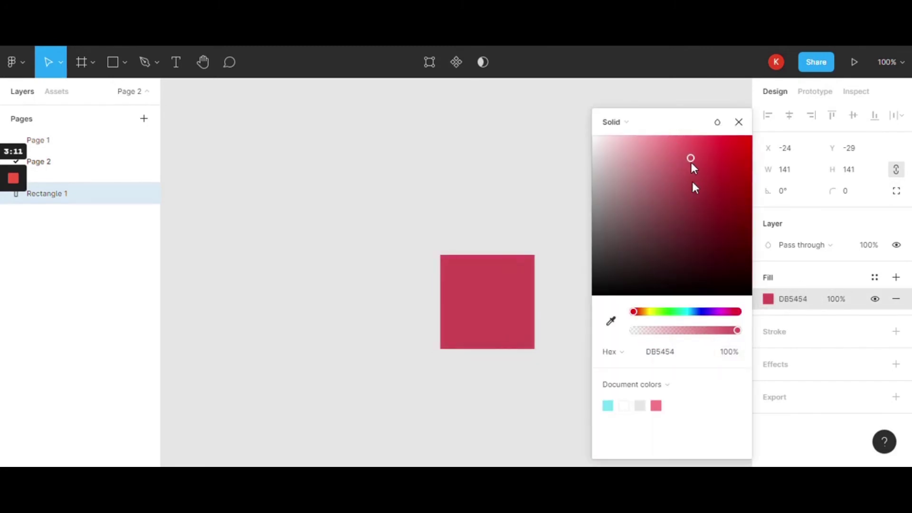
left_click(668, 355)
key("ctrl+c")
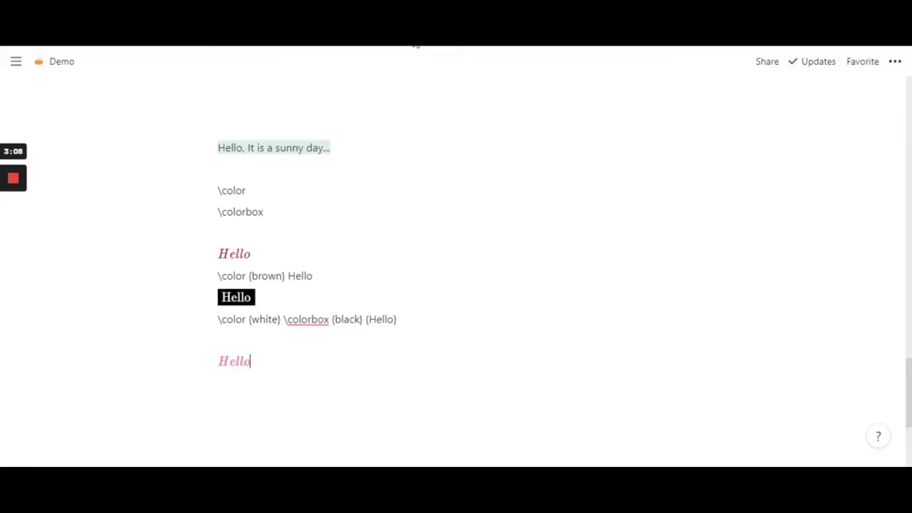
Step: Switch to Notion, replace the color code in the FF8686 Hello equation with DA5353 and apply it
left_click(234, 361)
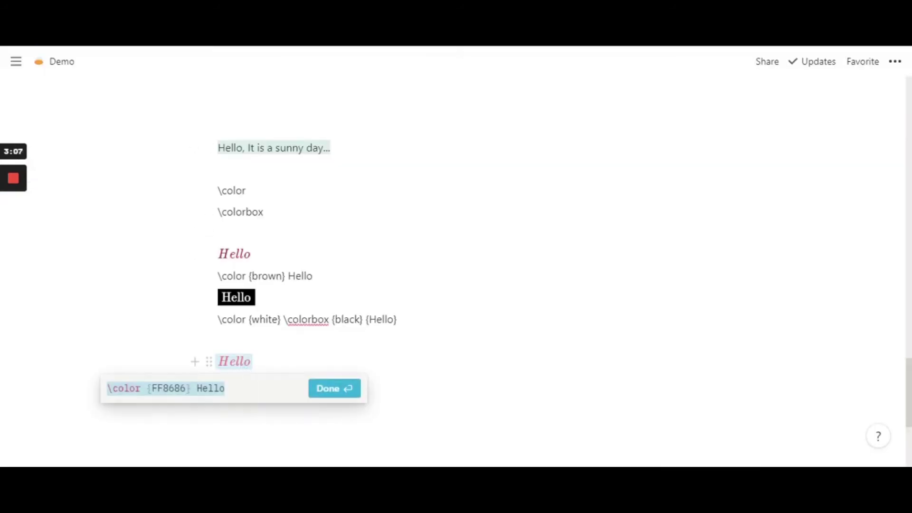
left_click_drag(187, 388, 151, 388)
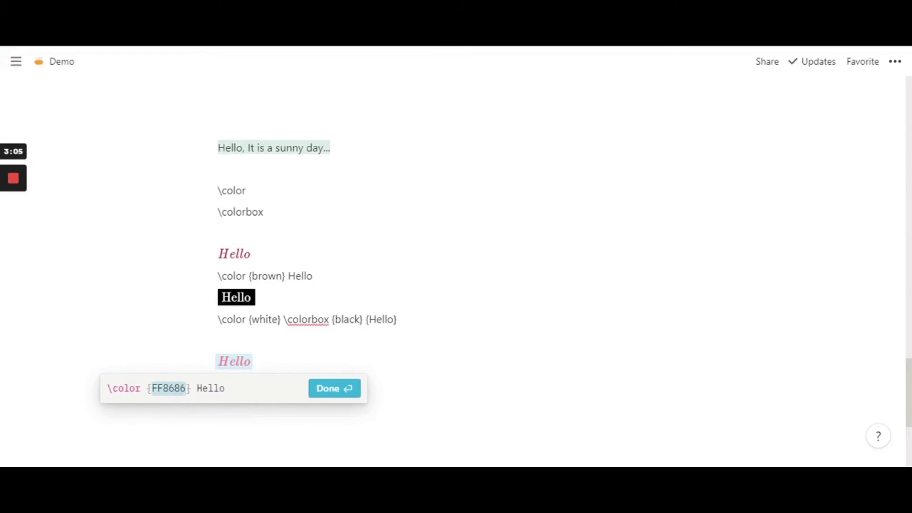
key("ctrl+v")
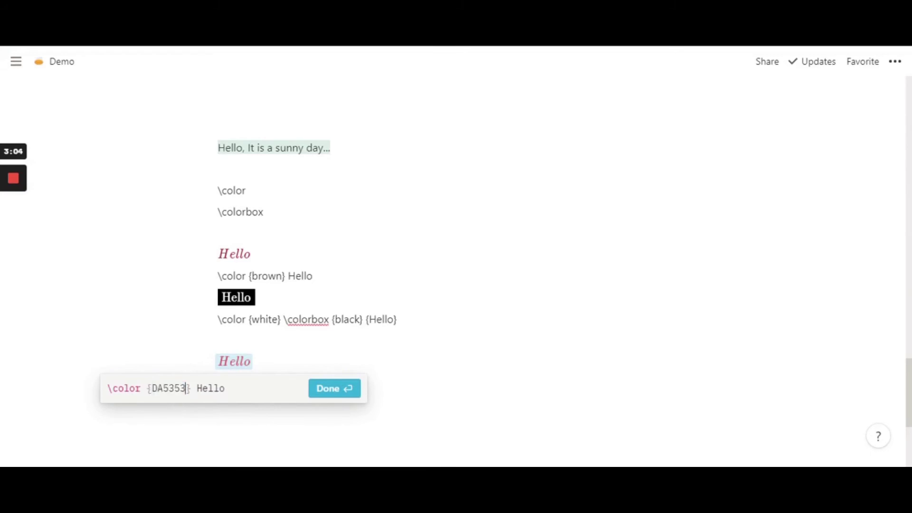
left_click(326, 390)
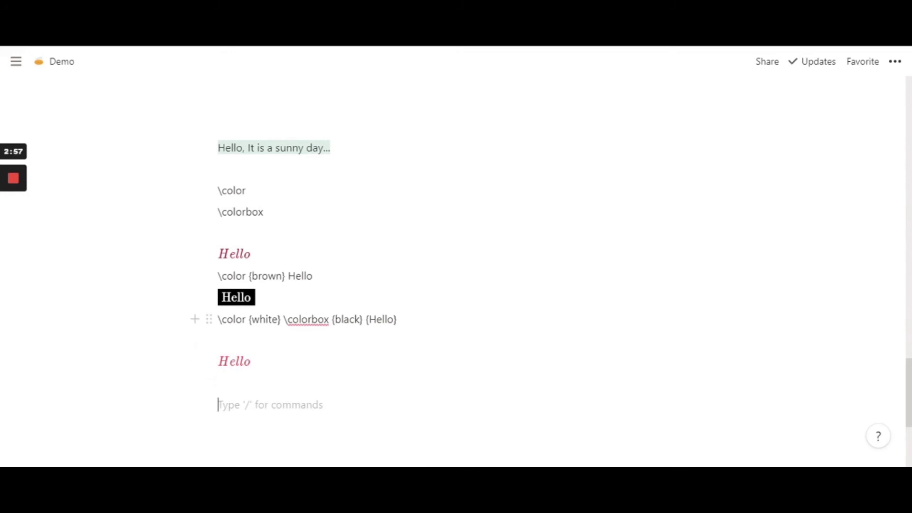
Step: Write Hello on the line below the DA5353 Hello equation
left_click_drag(284, 319, 329, 319)
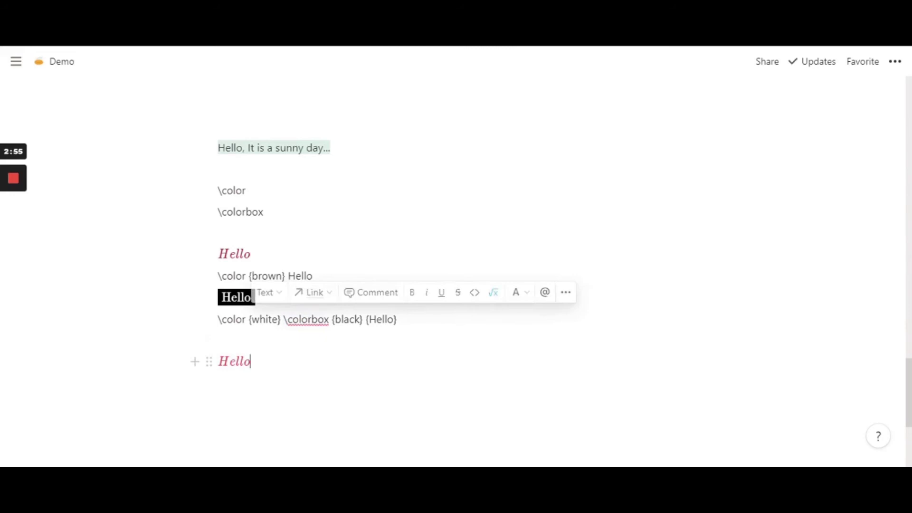
left_click(228, 383)
type("Hello")
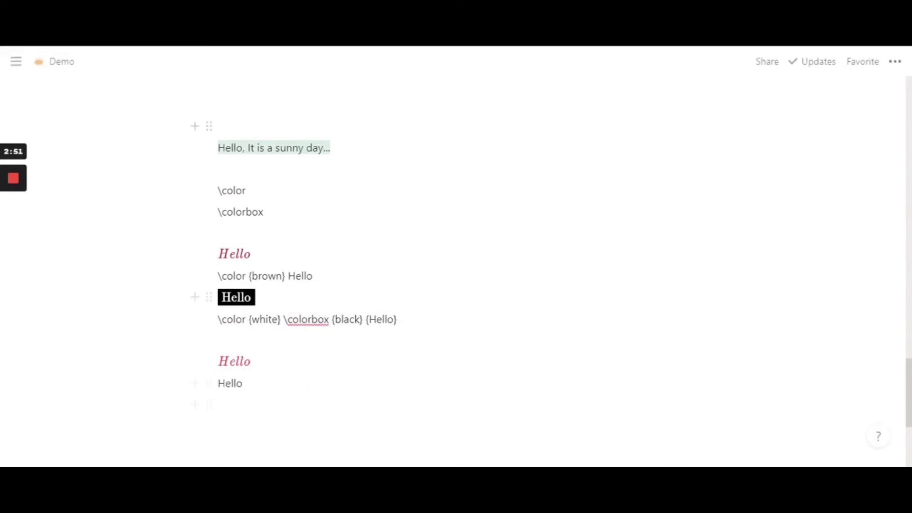
Step: Switch to Figma, change the square's fill to teal 017878, copy its hex code and close the color picker
key("ctrl+Tab")
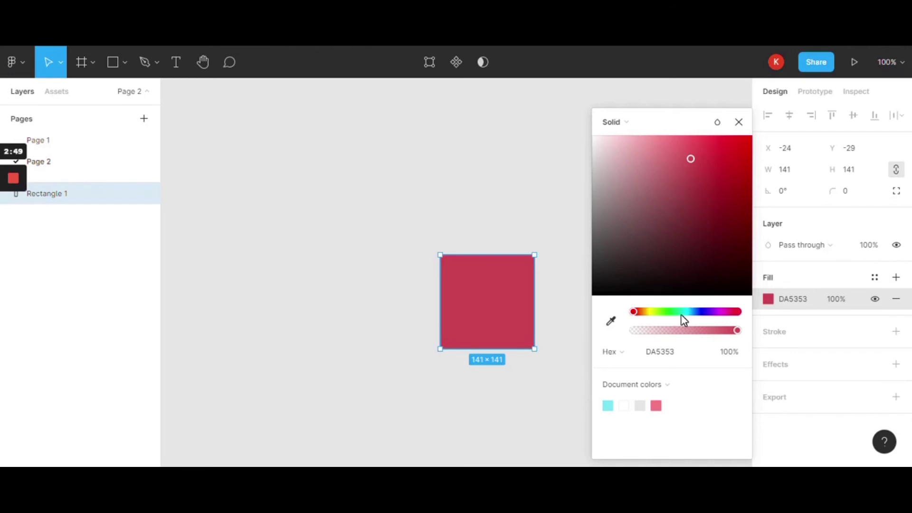
left_click_drag(682, 315, 685, 314)
mouse_move(691, 219)
left_mouse_down()
mouse_move(677, 132)
mouse_move(700, 147)
mouse_move(714, 214)
mouse_move(754, 226)
mouse_move(753, 239)
mouse_move(752, 221)
left_mouse_up()
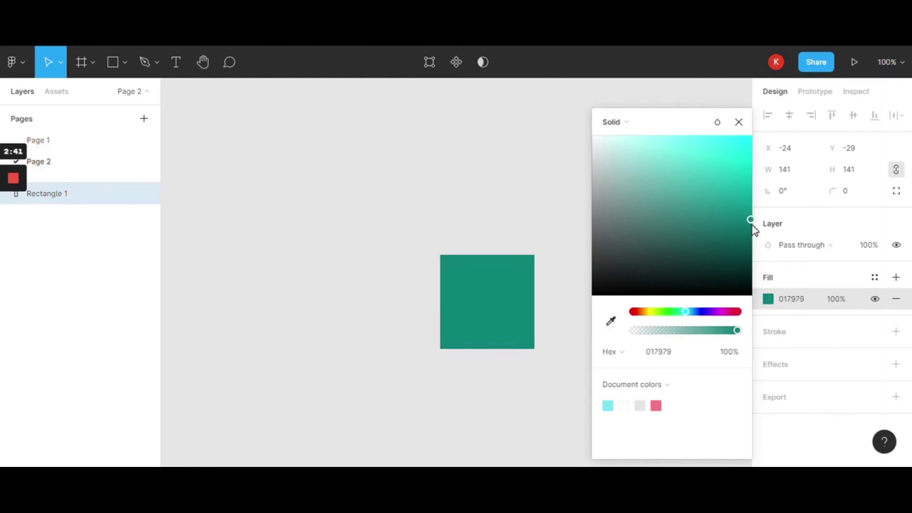
left_click(677, 352)
key("ctrl+c")
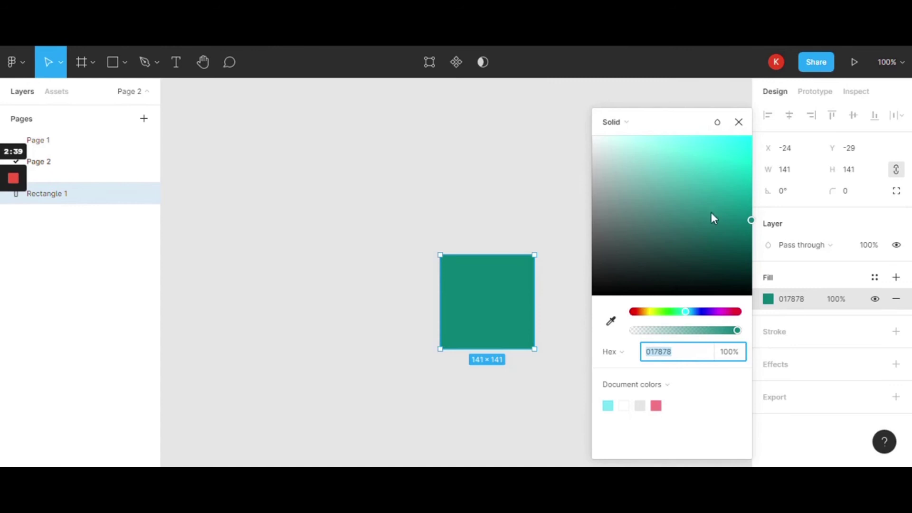
left_click(739, 122)
Step: Switch to Notion and turn the plain Hello on the last line into an inline equation
left_click(386, 47)
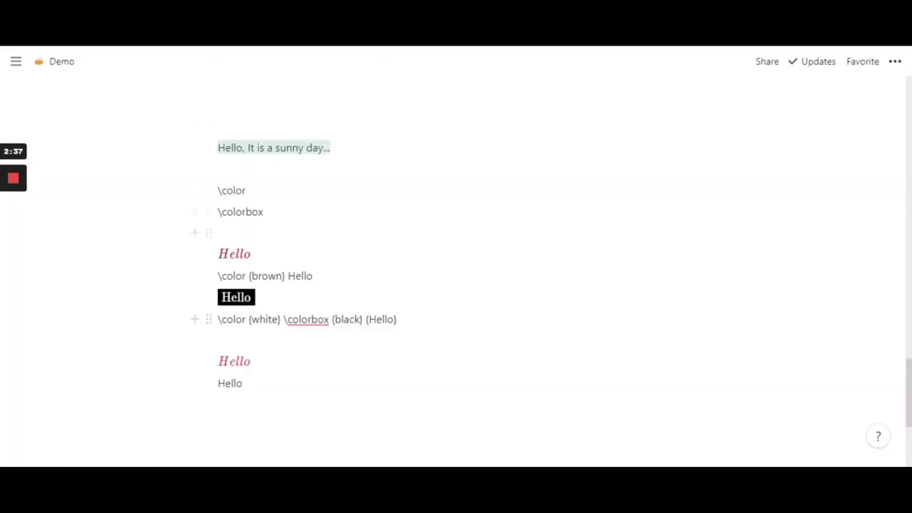
key("shift+Home")
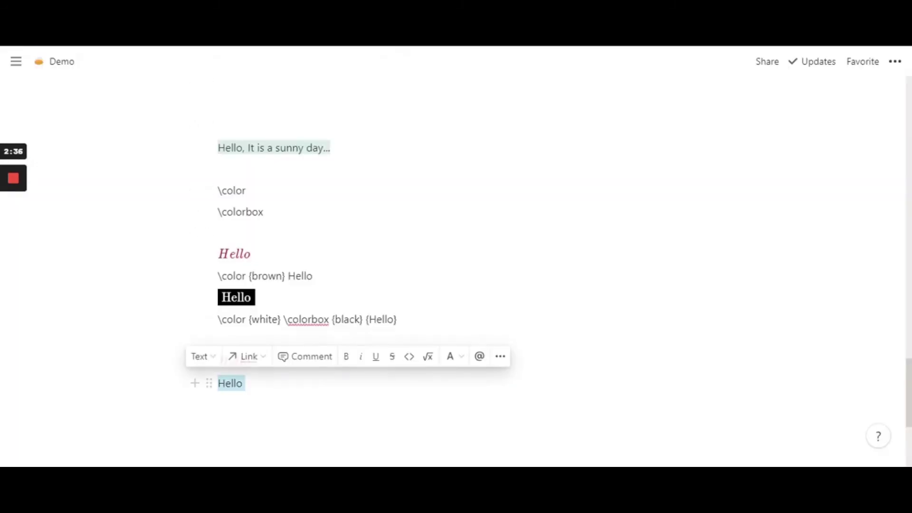
left_click(430, 364)
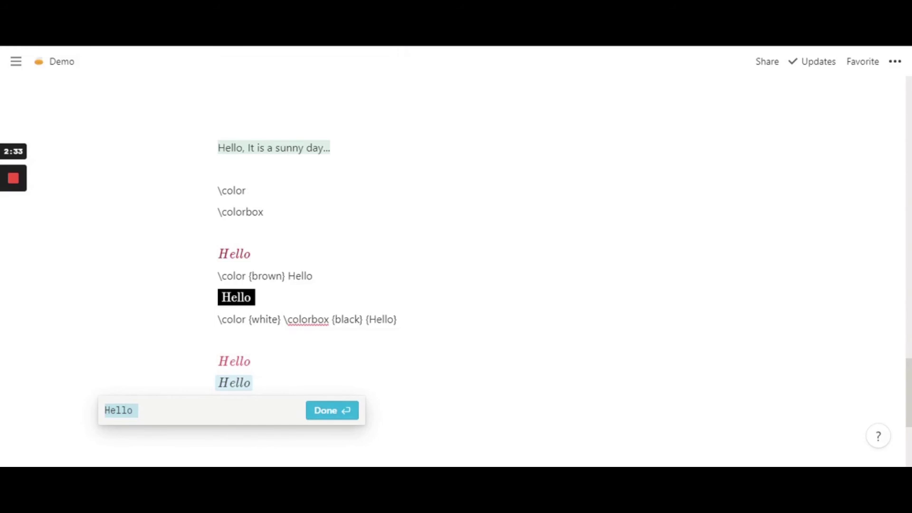
Step: Give the new Hello equation a teal background by changing its code to \colorbox {017878}{Hello} and apply it
left_click(153, 421)
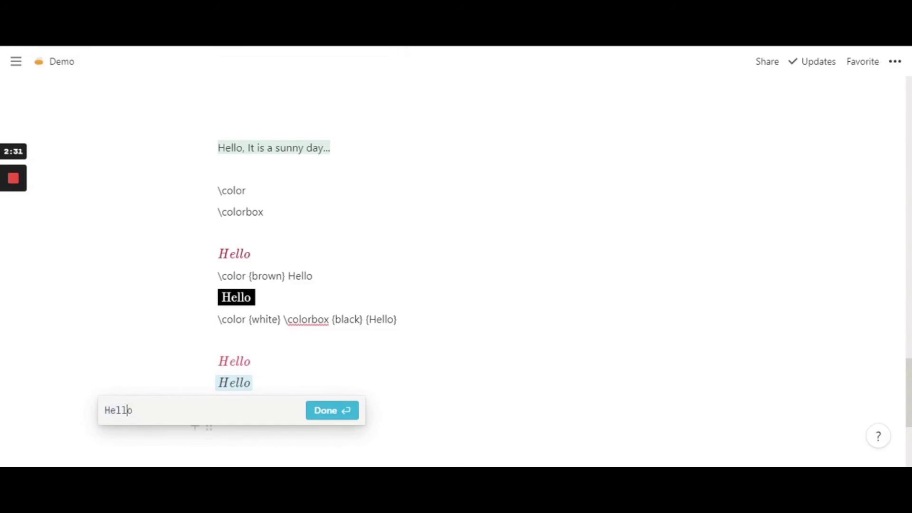
key("Home")
type("\\")
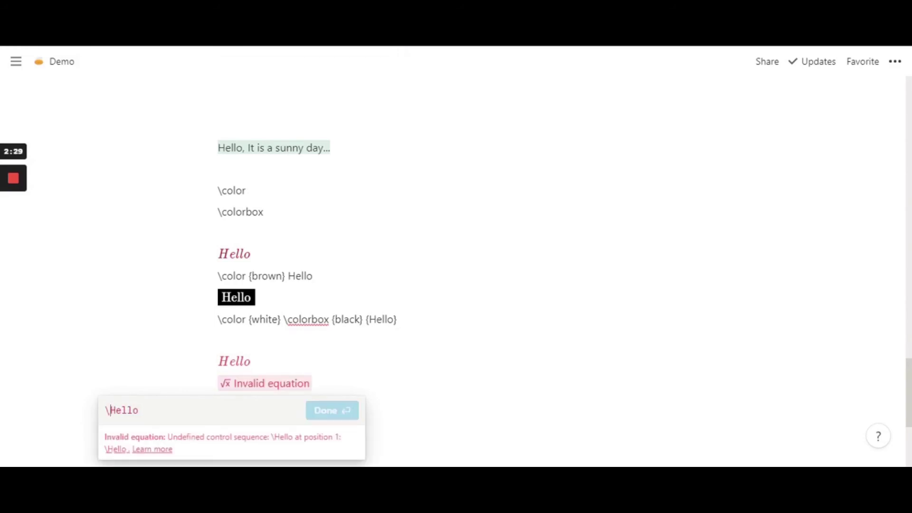
type("colorbo")
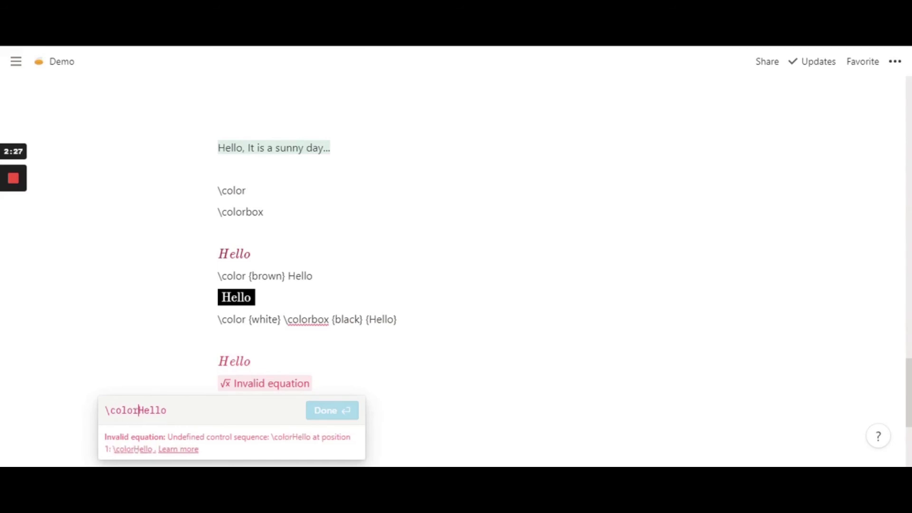
type("x {}")
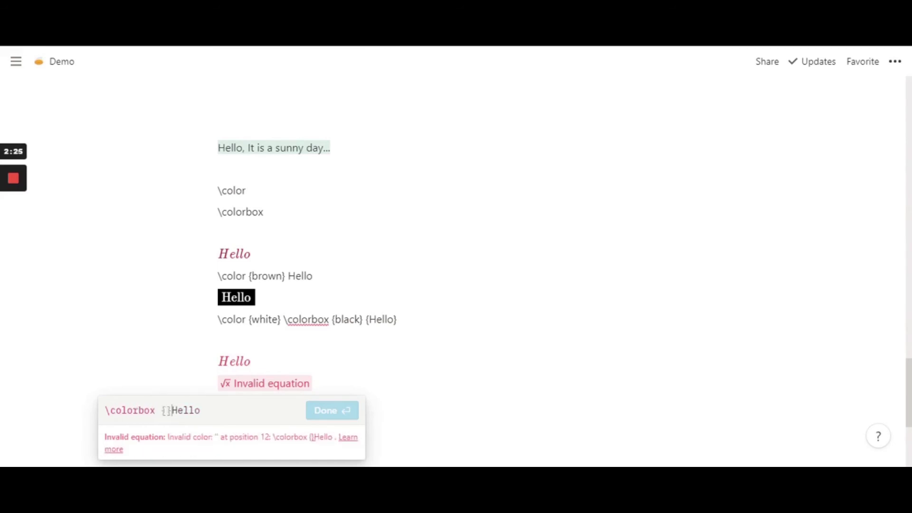
key("ctrl+v")
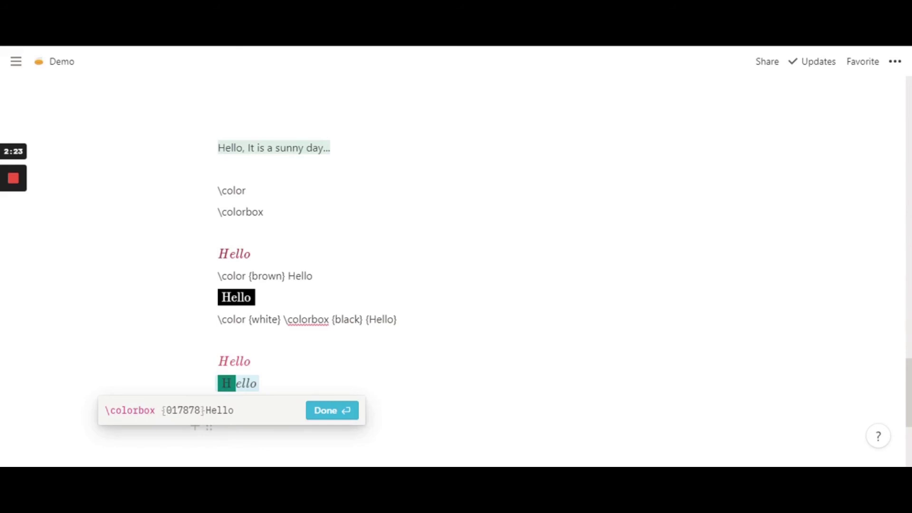
key("BackSpace")
type("{")
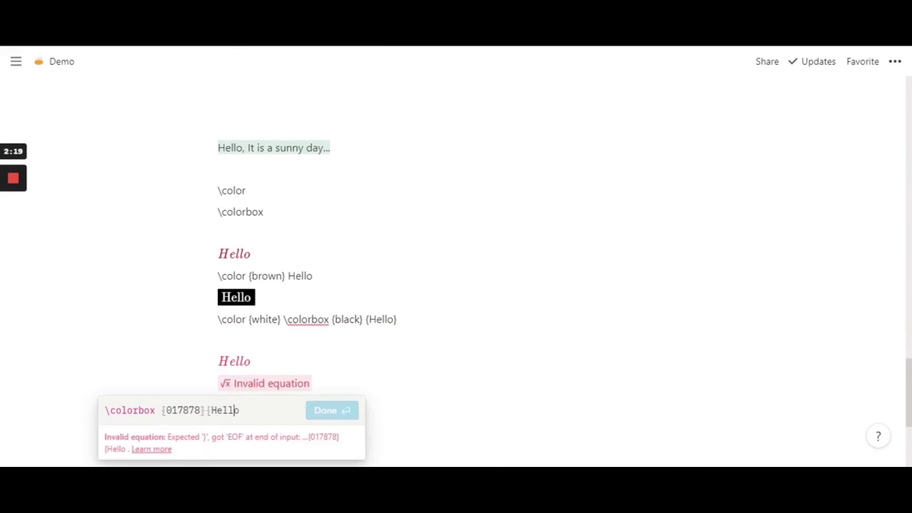
type("}")
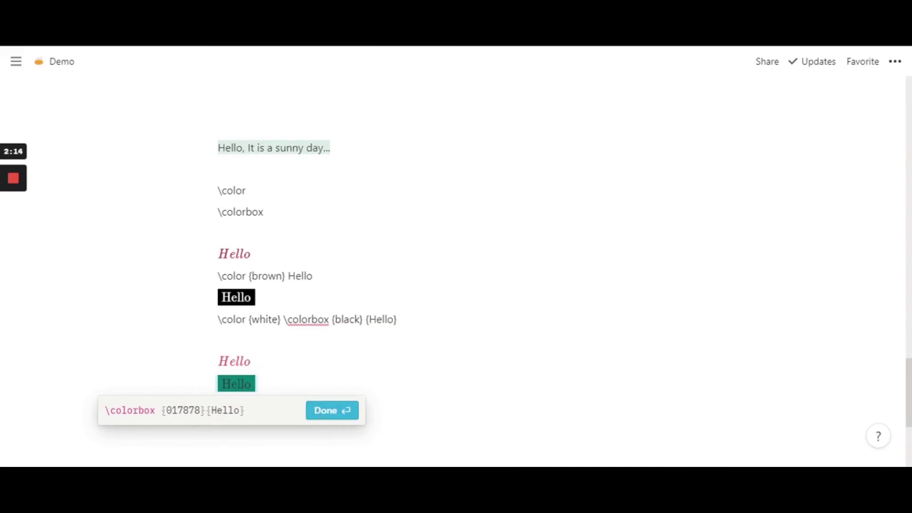
left_click(332, 411)
left_click(246, 384)
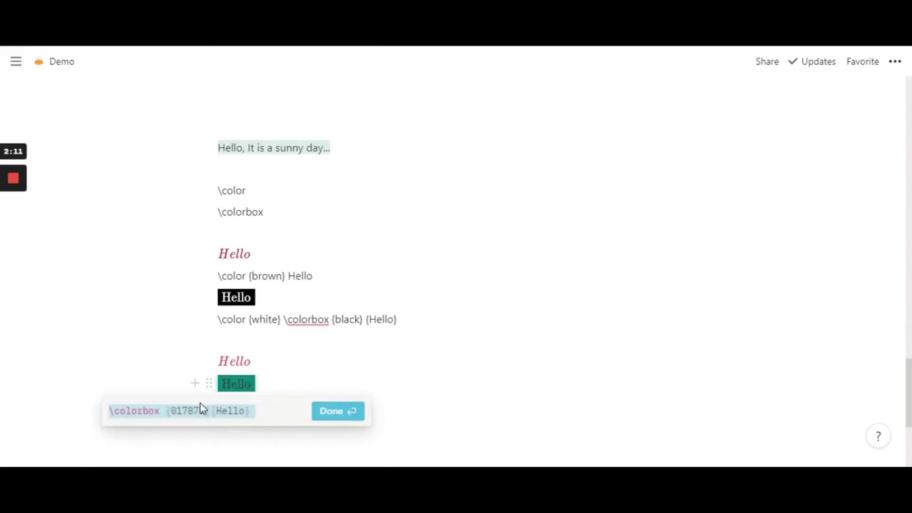
left_click(111, 410)
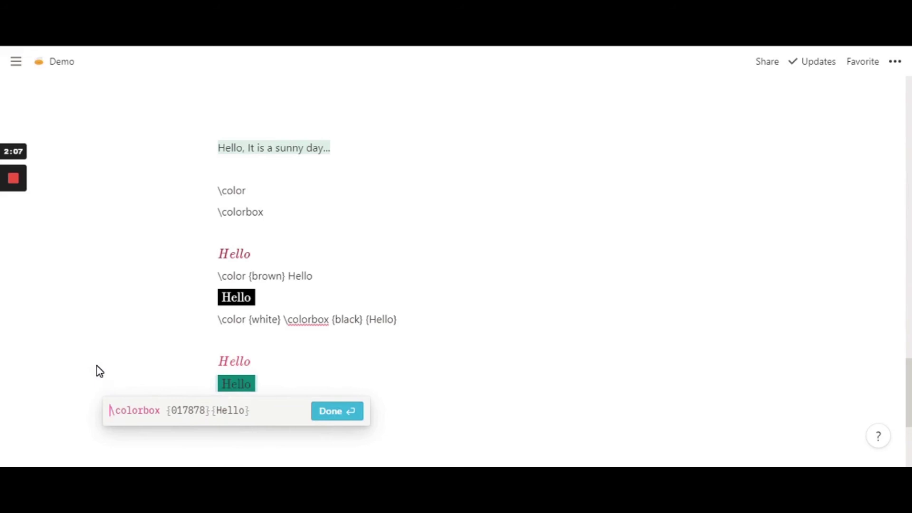
type("\\color ")
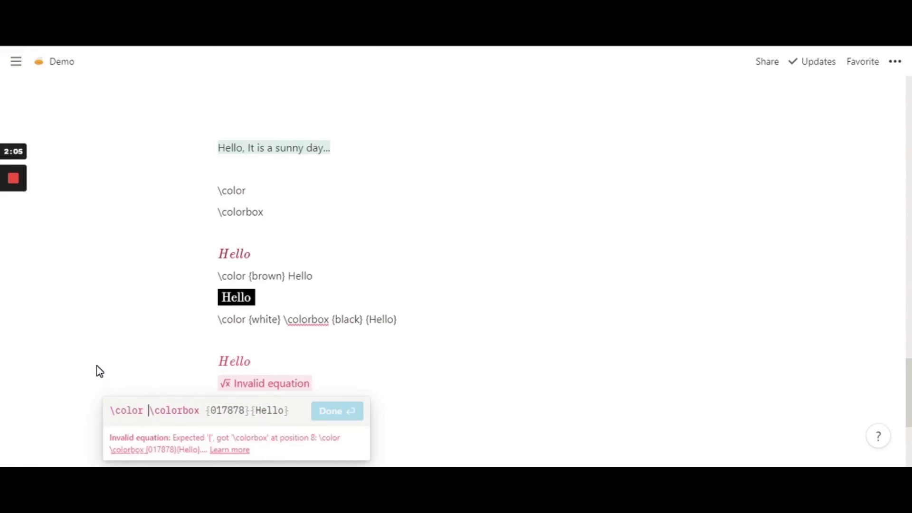
type("{}")
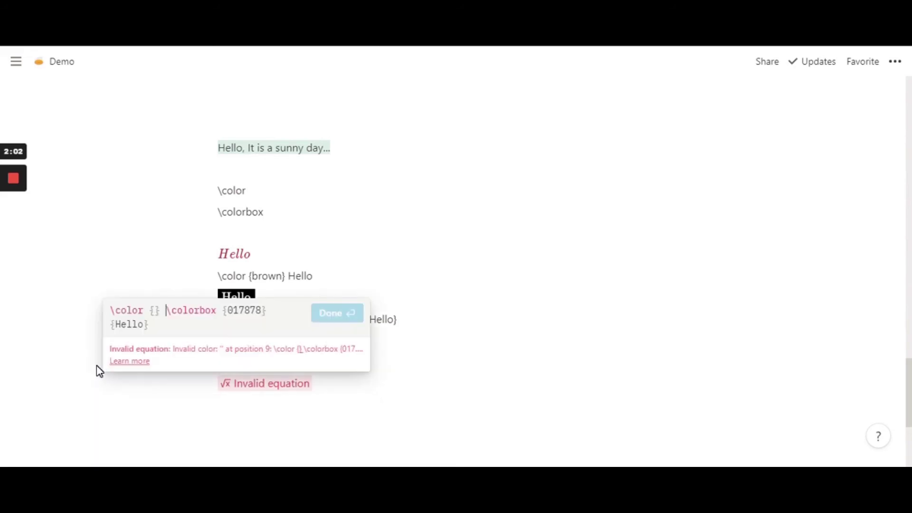
left_click(312, 409)
Step: Switch to Figma, change the square's fill to bright cyan 1BF3F3, copy its hex code and close the color picker
key("ctrl+Tab")
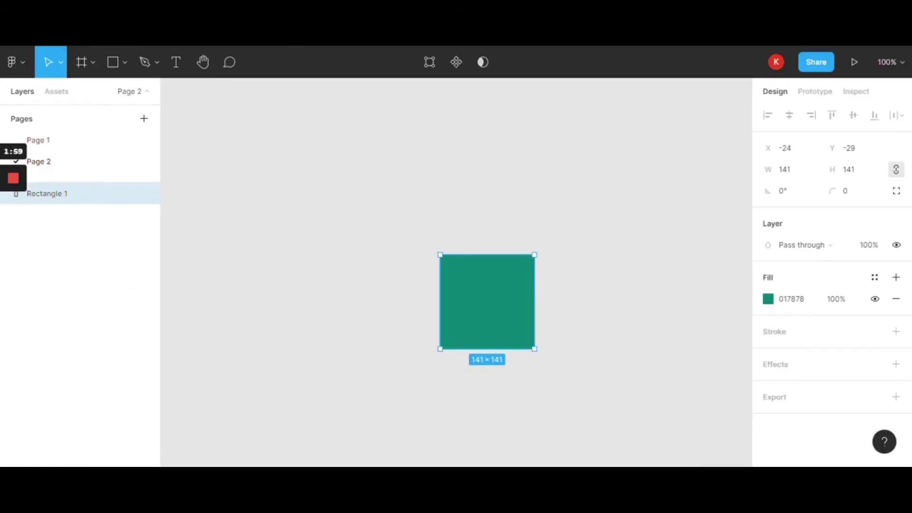
left_click(415, 242)
left_click(466, 334)
left_click(768, 300)
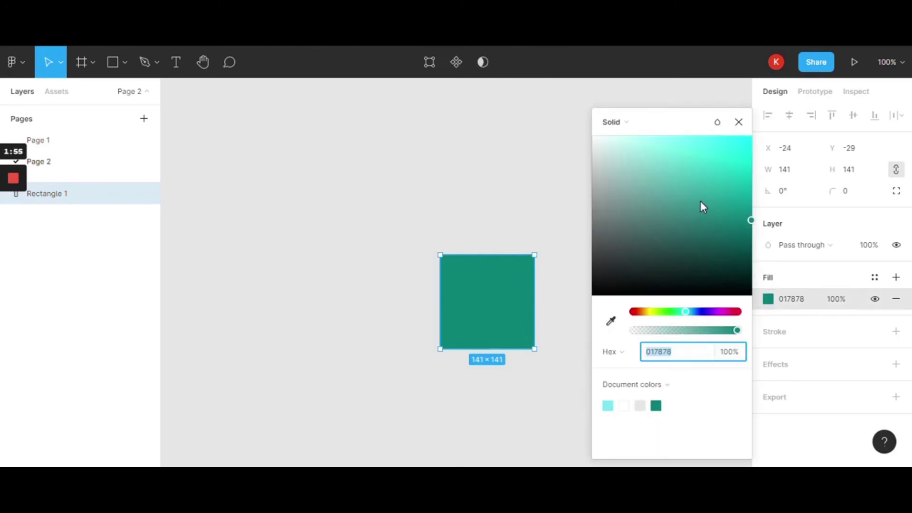
left_click_drag(700, 200, 734, 148)
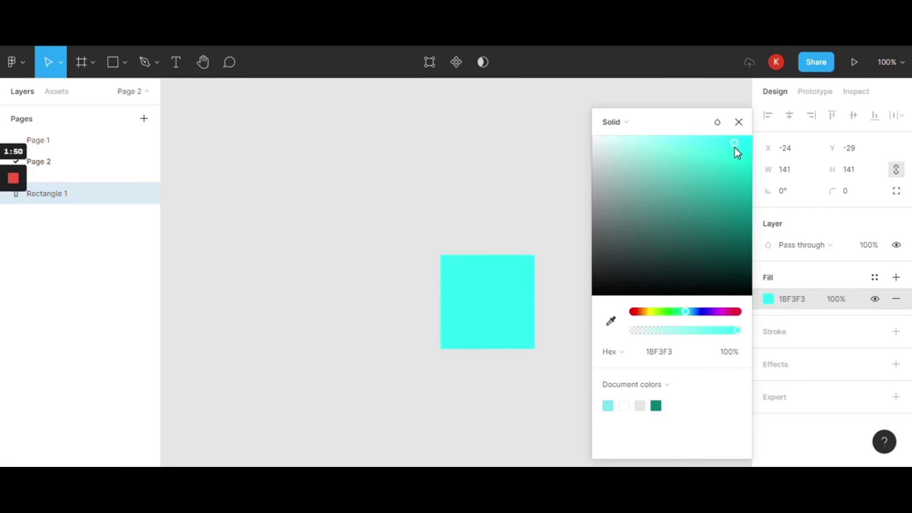
left_click(666, 354)
key("ctrl+c")
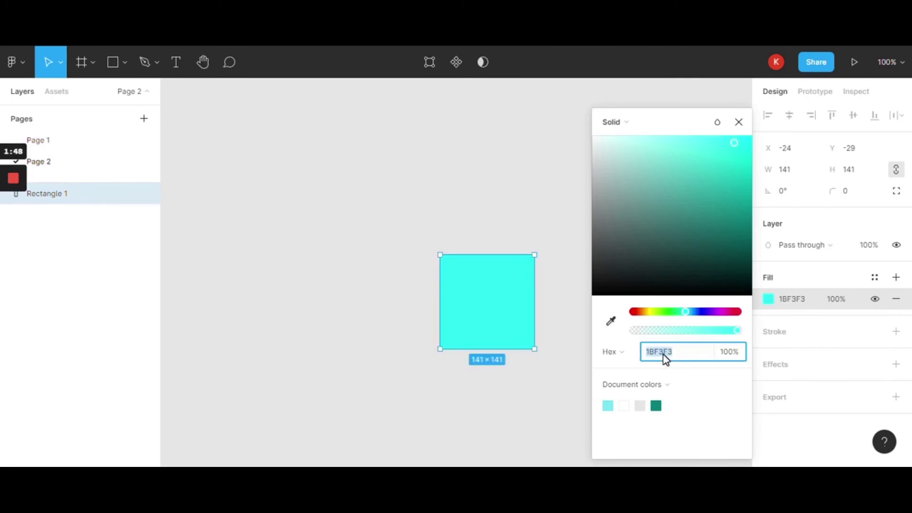
left_click(738, 122)
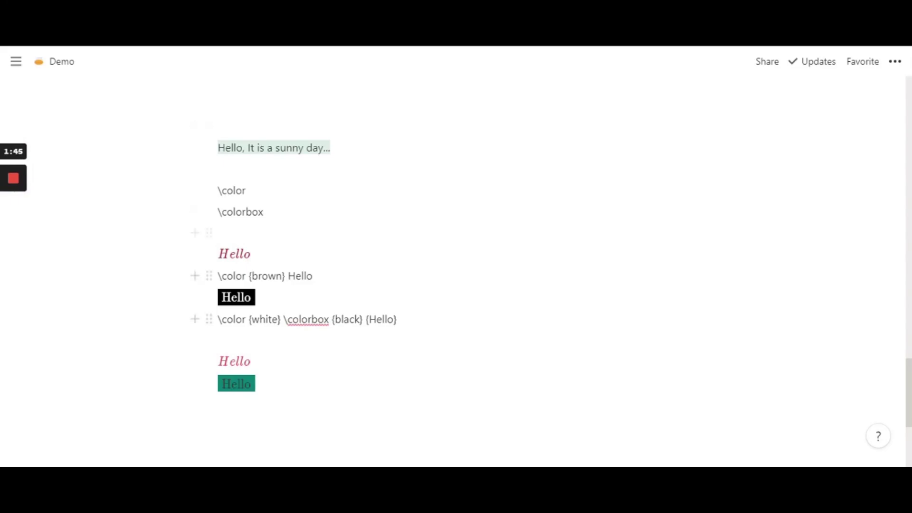
Step: Switch to Notion, add \color {1BF3F3} before \colorbox in the teal Hello equation and apply it
left_click(241, 384)
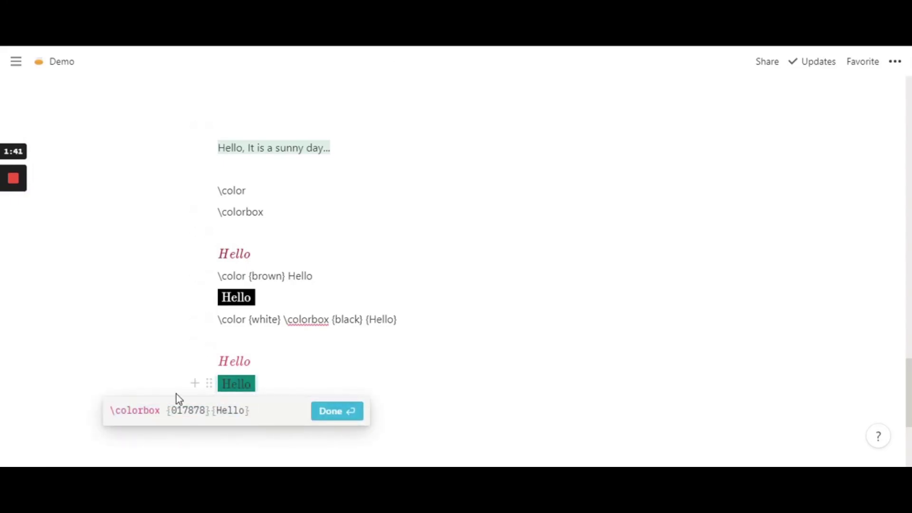
type("\\colo")
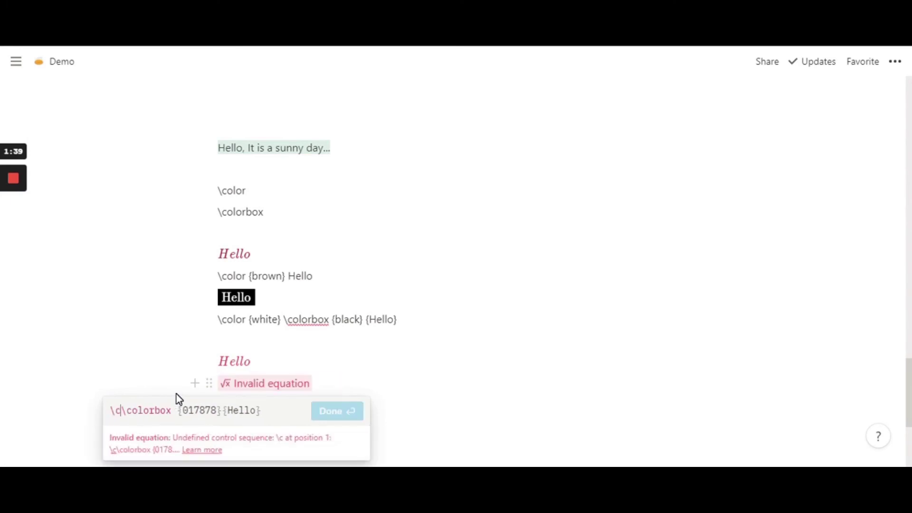
type("r {}")
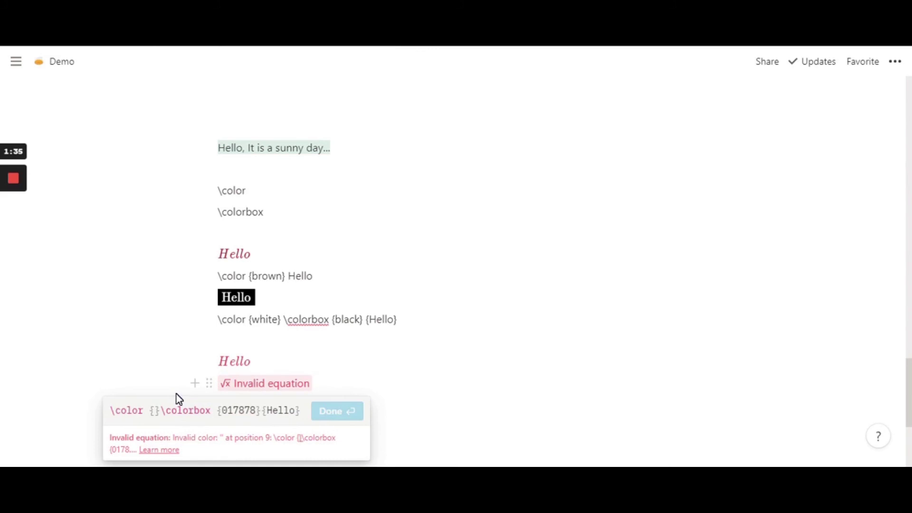
key("ctrl+v")
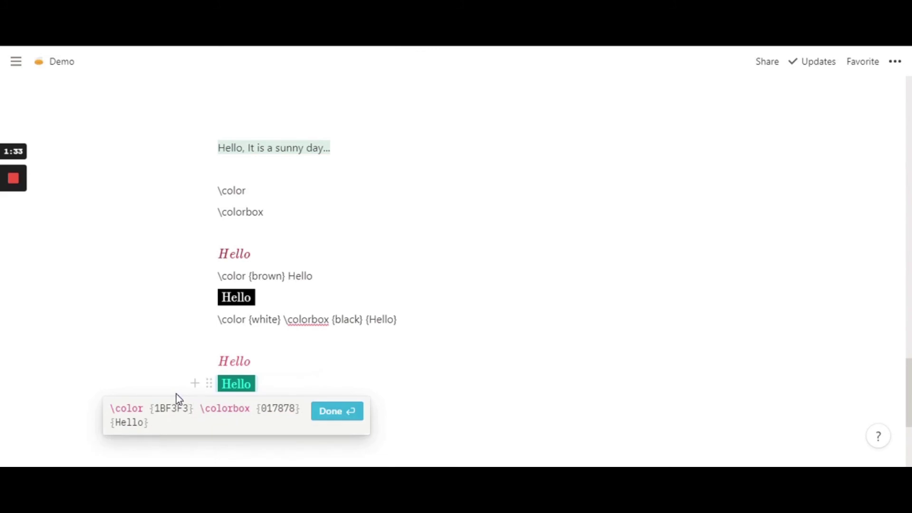
left_click(333, 418)
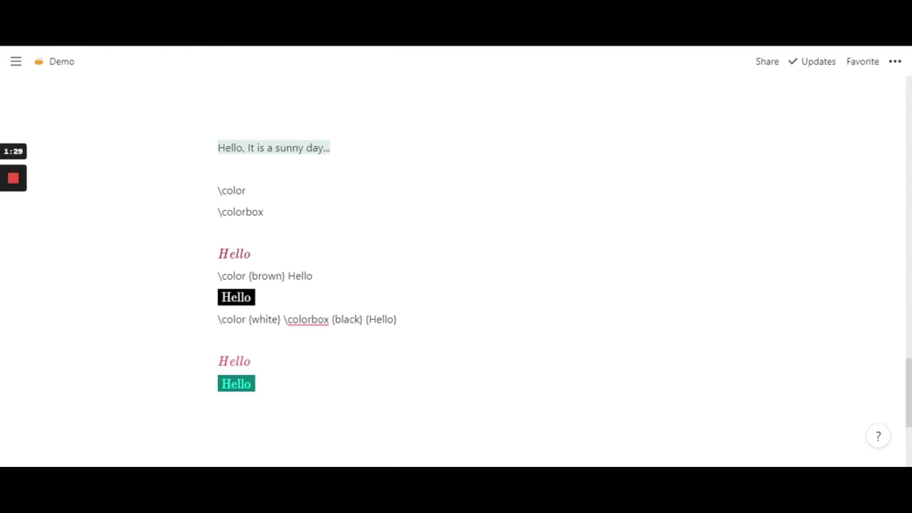
Step: Switch to Figma, change the square's fill to the lighter cyan 93FFFF, copy its hex code and close the color picker
key("ctrl+Tab")
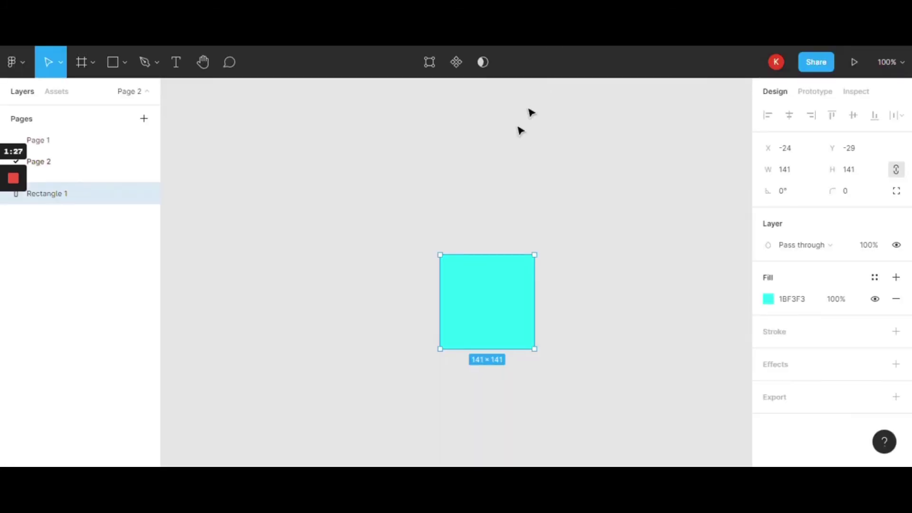
left_click(768, 299)
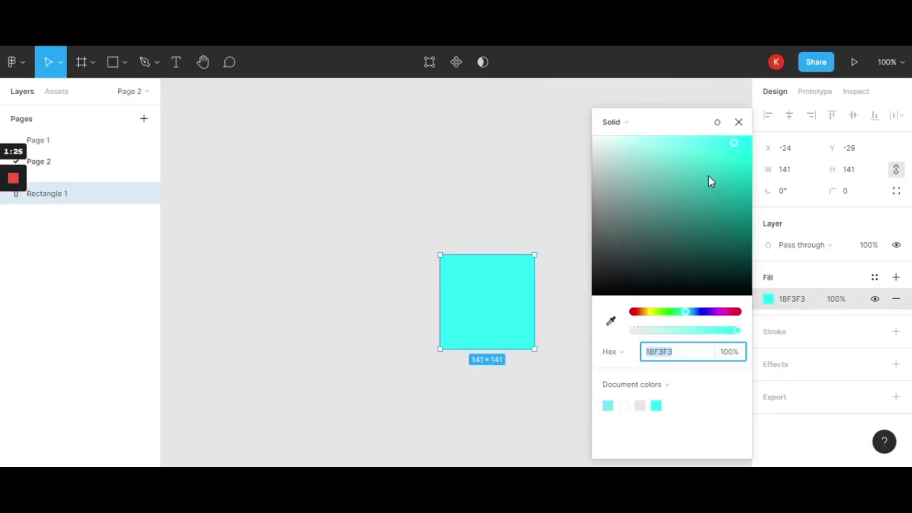
left_click_drag(708, 175, 660, 127)
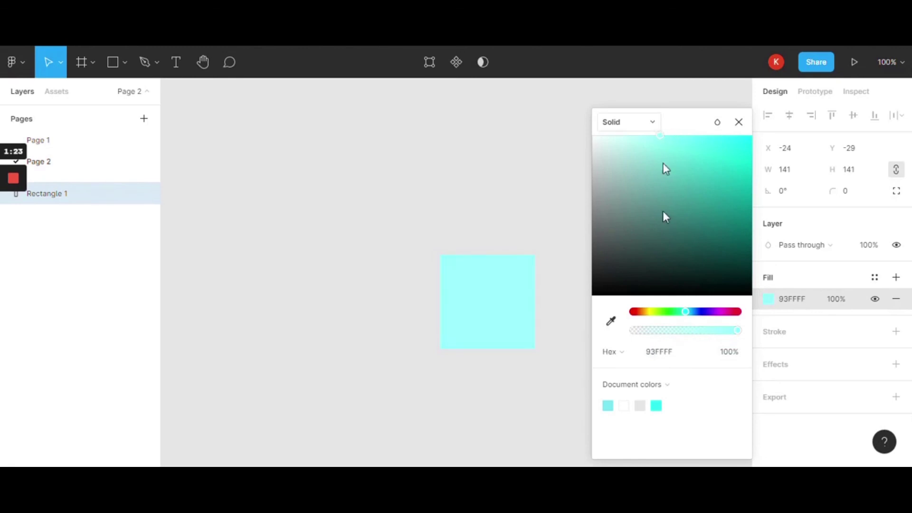
left_click(688, 354)
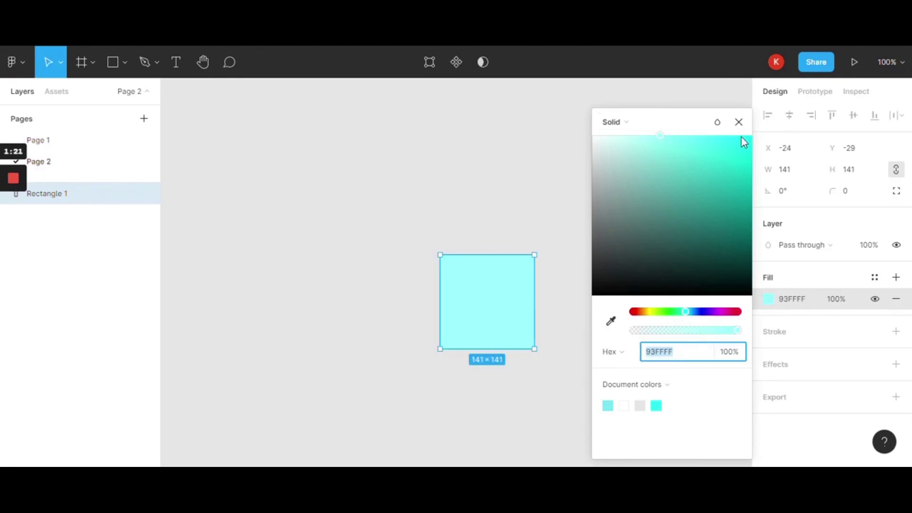
left_click(738, 123)
Step: Switch to Notion, replace the text color code in the teal-background Hello equation with 93FFFF and apply it
key("alt+Tab")
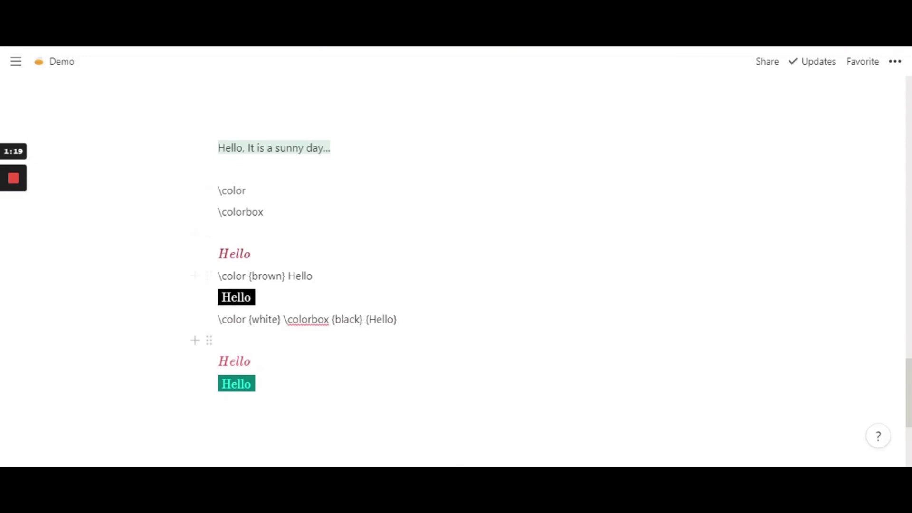
left_click(233, 385)
left_click_drag(189, 408, 154, 408)
type("FFFFFF")
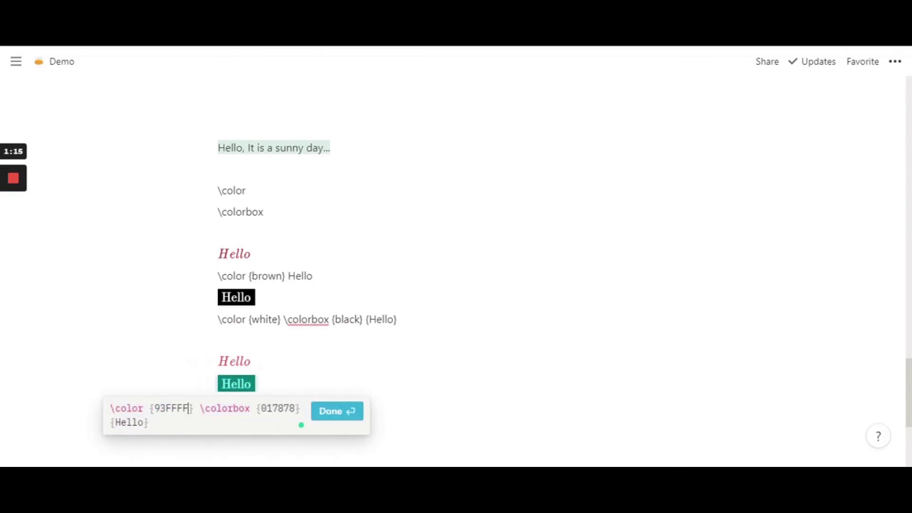
left_click(356, 411)
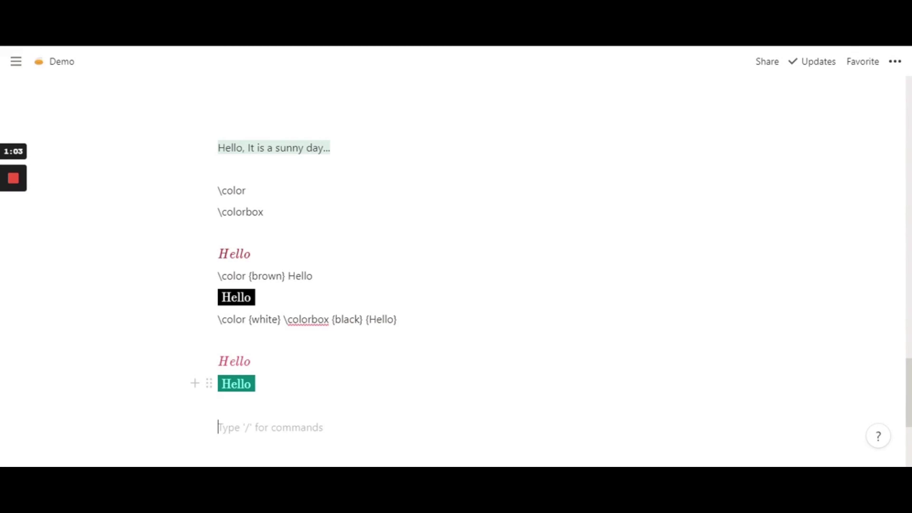
Step: Set the text color code in the teal-background Hello equation to white, ffFFFF, and apply it
left_click(237, 389)
left_click_drag(188, 407, 153, 408)
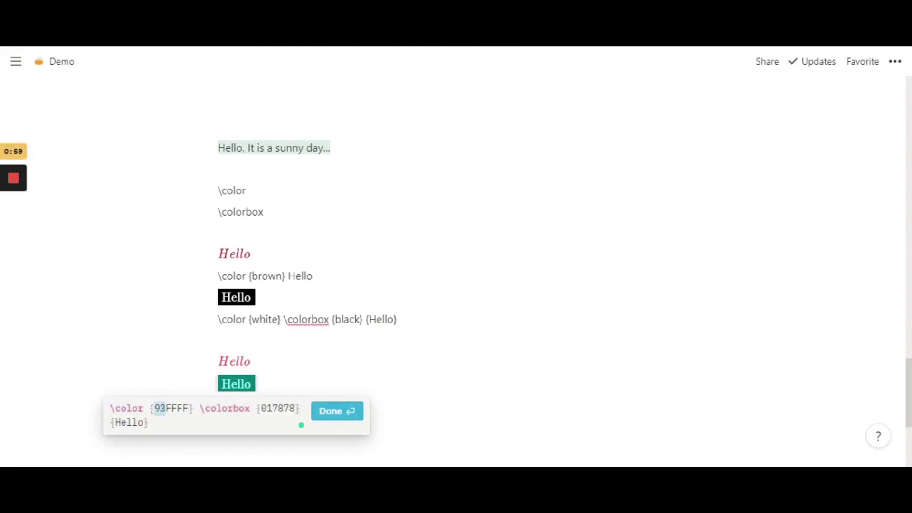
type("ff")
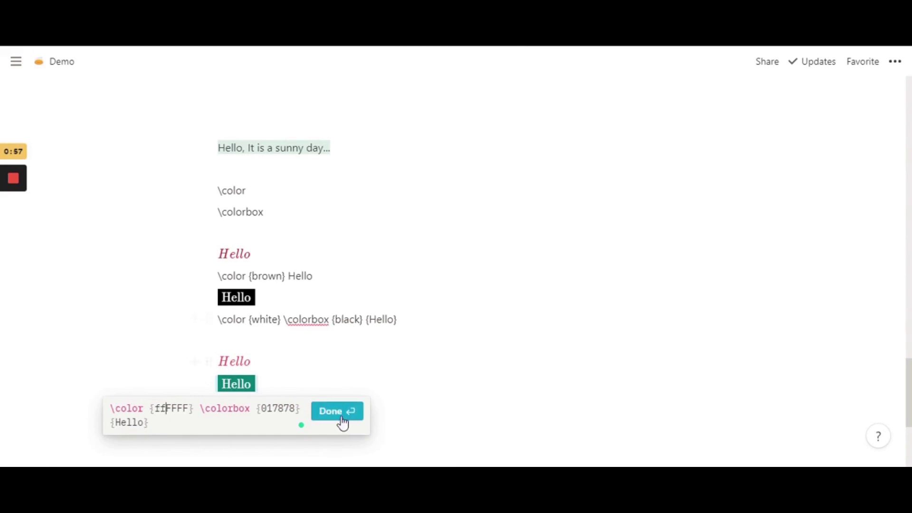
left_click(343, 422)
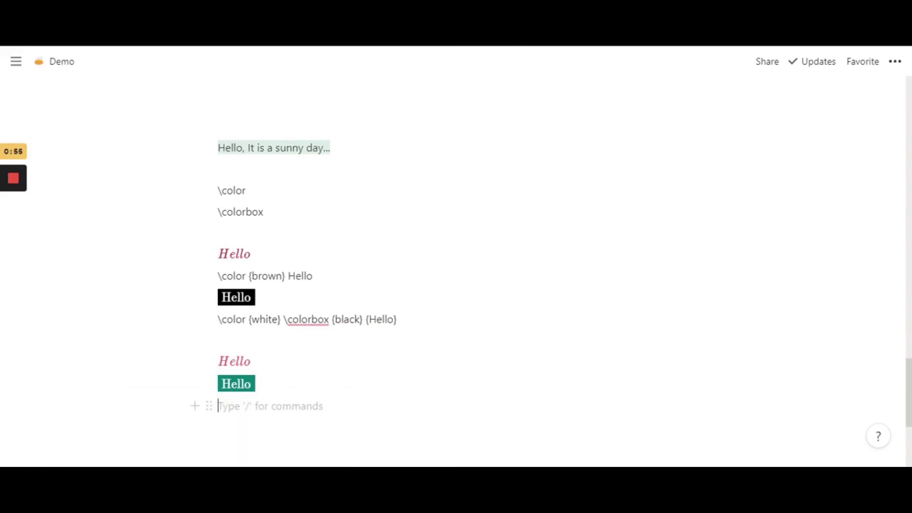
Step: Copy the red Hello equation's code and paste \color {DA5353} Hello as plain text on a new line below it
left_click(234, 362)
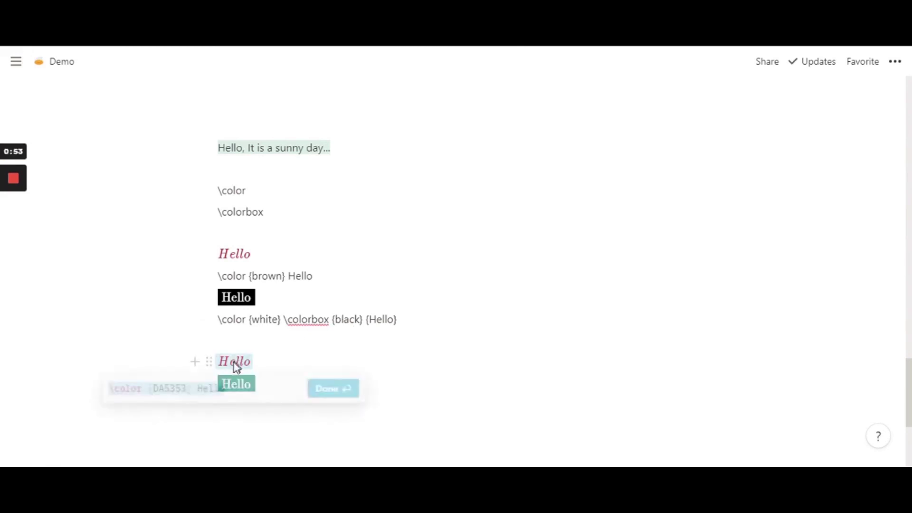
left_click(340, 390)
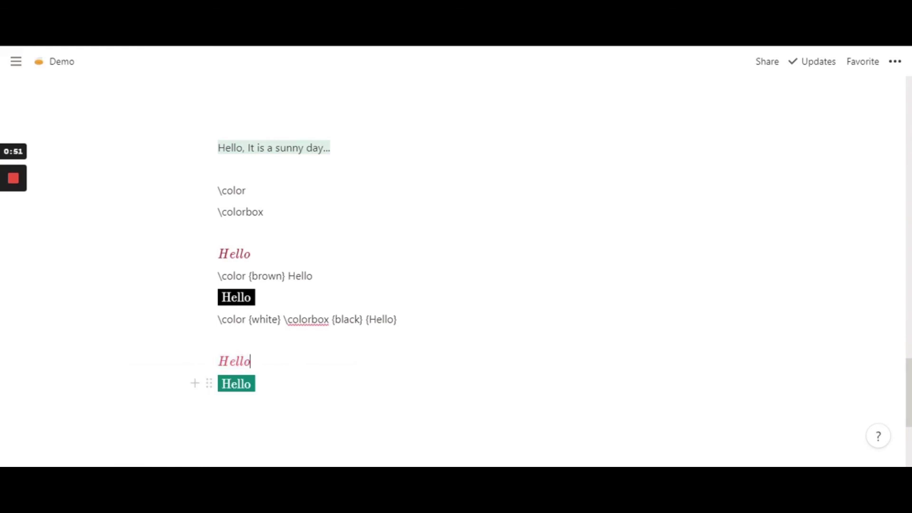
key("Return")
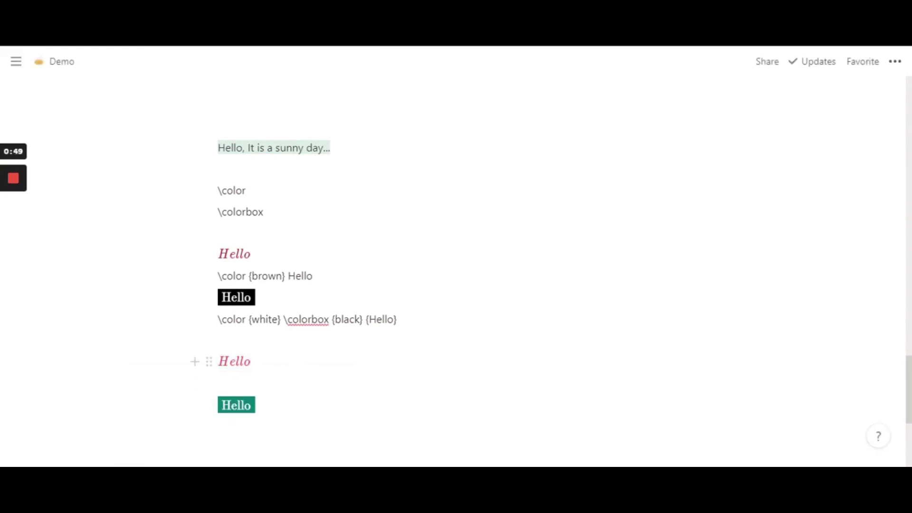
type("\\color {DA5353} Hello")
key("ctrl+z")
left_click(228, 383)
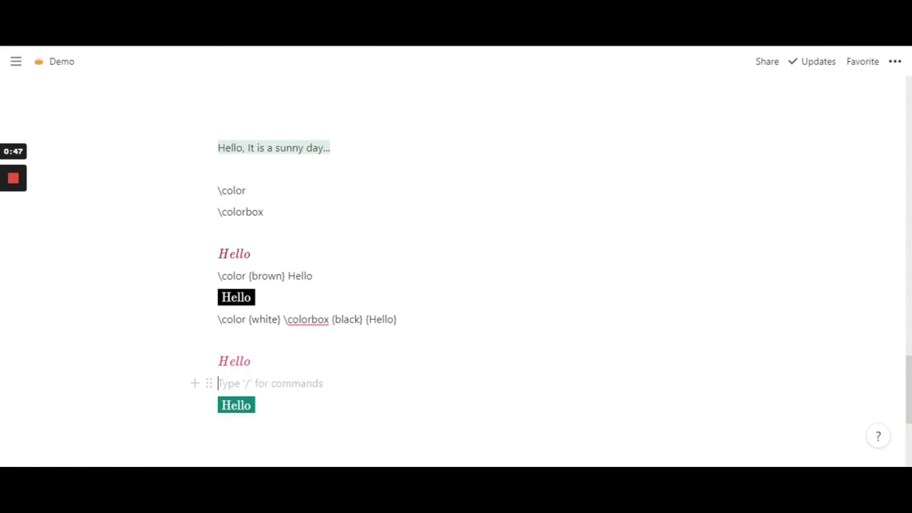
type("\\color {DA5353} Hello")
Step: Copy the teal-background equation's code and paste \color {ffFFFF} \colorbox {017878}{Hello} as plain text on the line below it
left_click(227, 411)
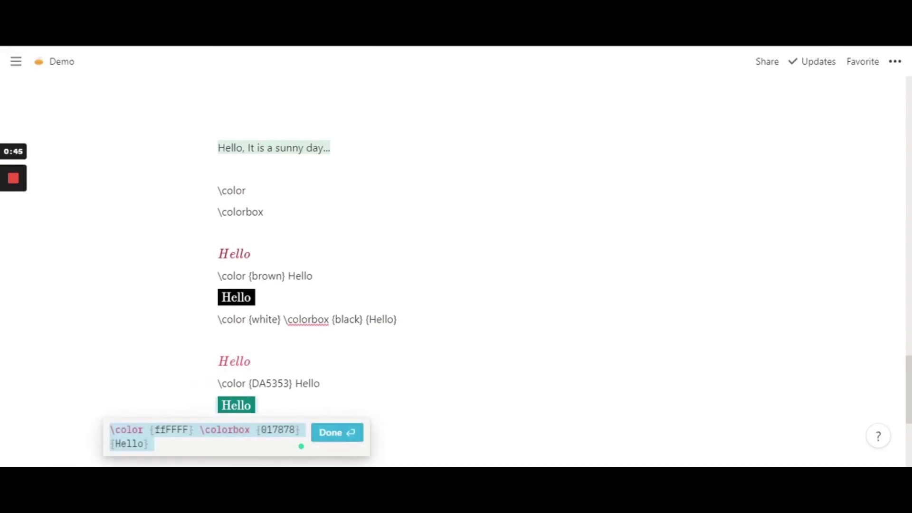
left_click(328, 435)
type("\\color {ffFFFF} \\colorbox {017878}{Hello}")
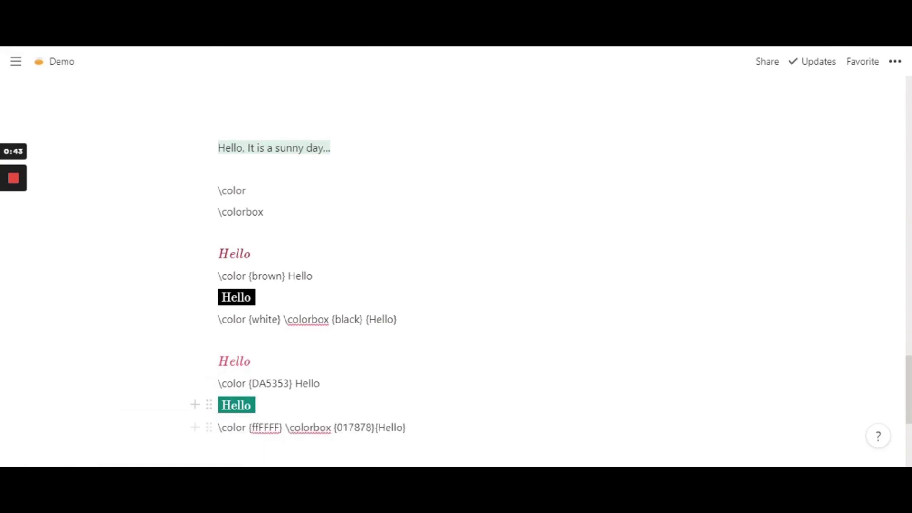